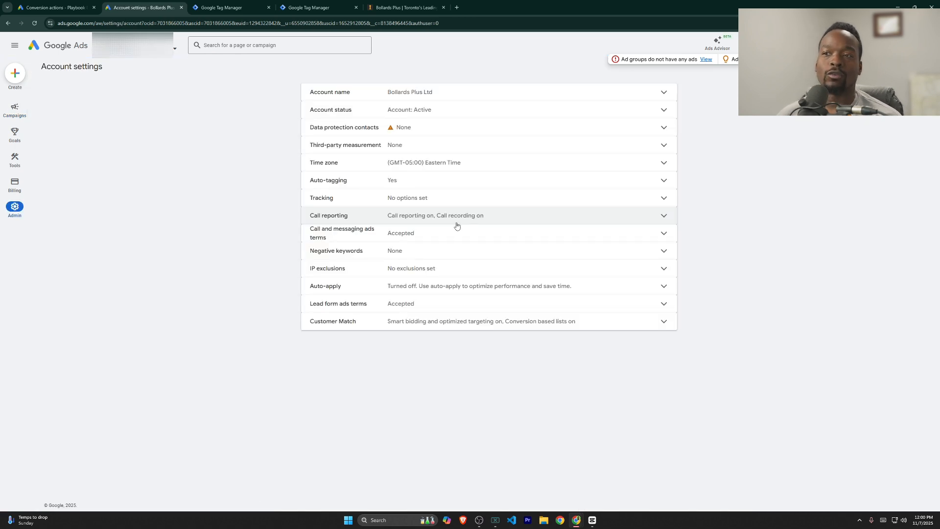
# Step: Save call reporting as on, with its 30-day call recording retention
pyautogui.click(423, 221)
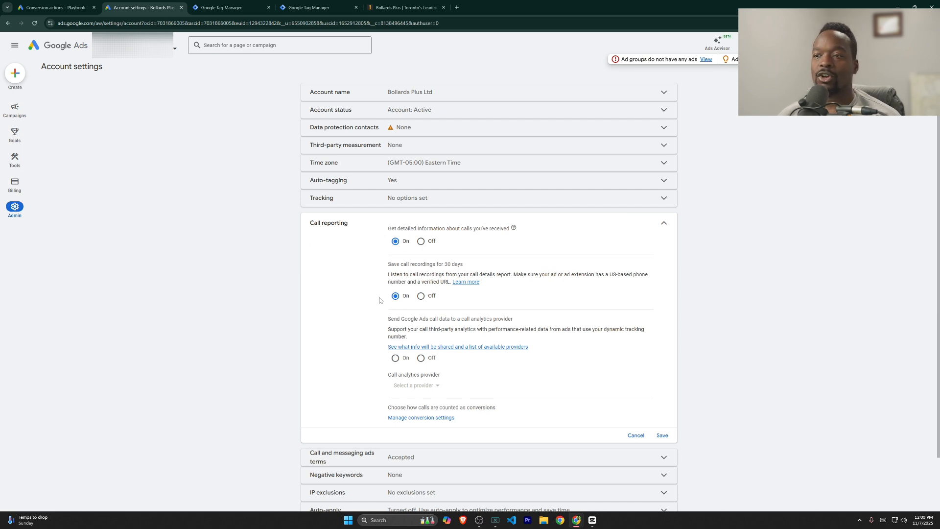
pyautogui.moveTo(429, 264); pyautogui.dragTo(461, 265)
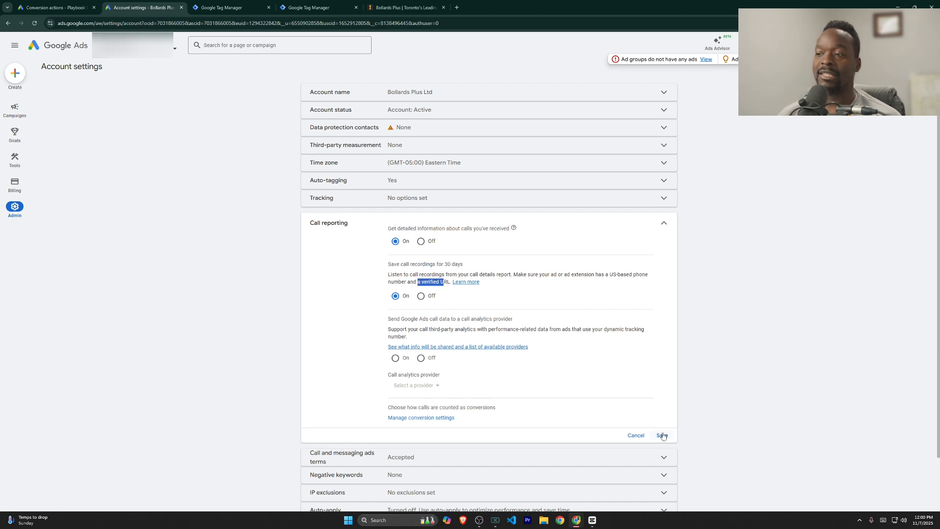
pyautogui.click(662, 435)
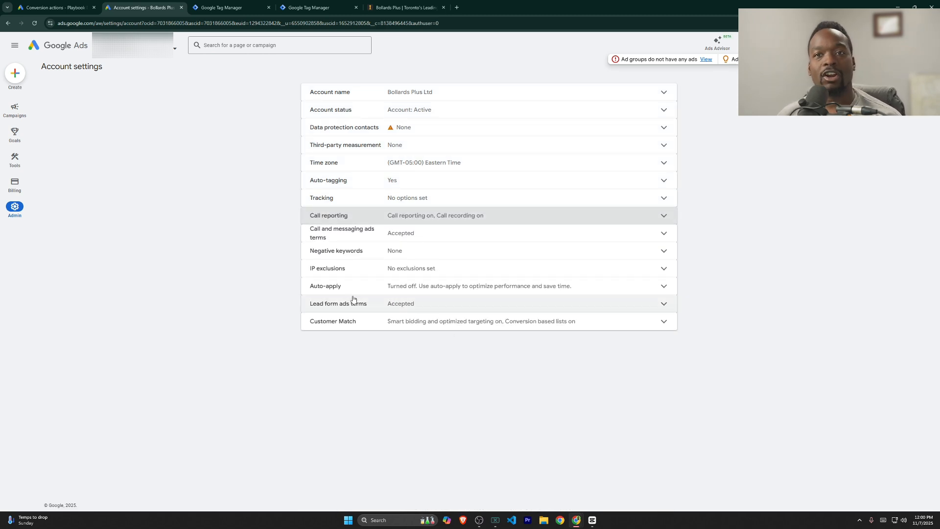
# Step: Open the campaign Assets report and start adding a new asset
pyautogui.moveTo(35, 116)
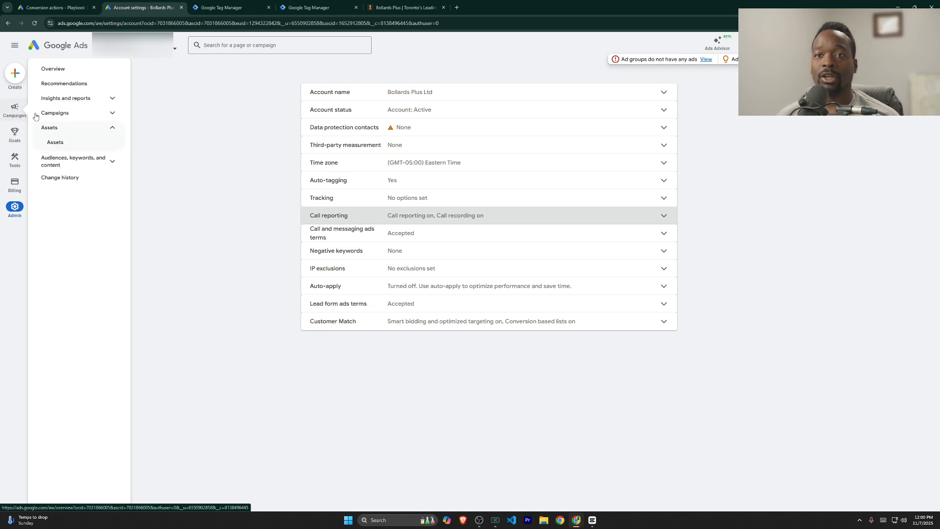
pyautogui.click(58, 141)
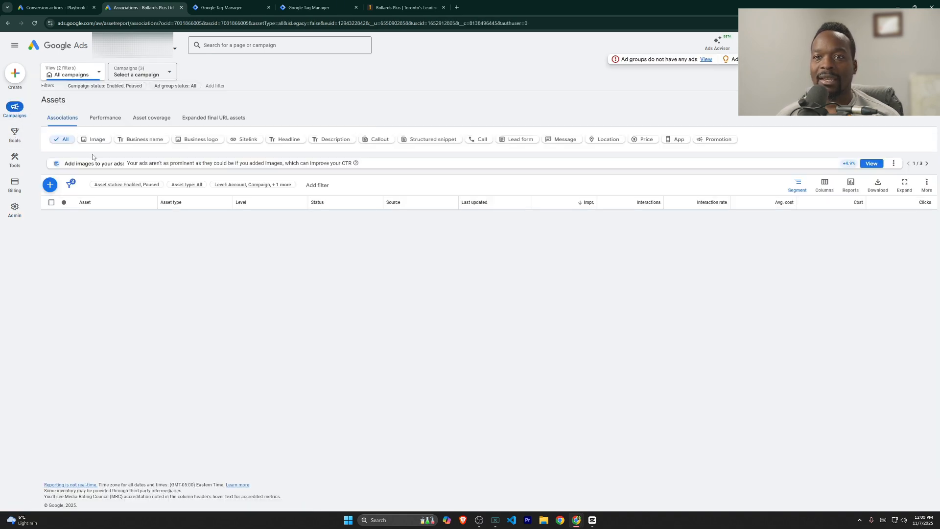
pyautogui.click(49, 183)
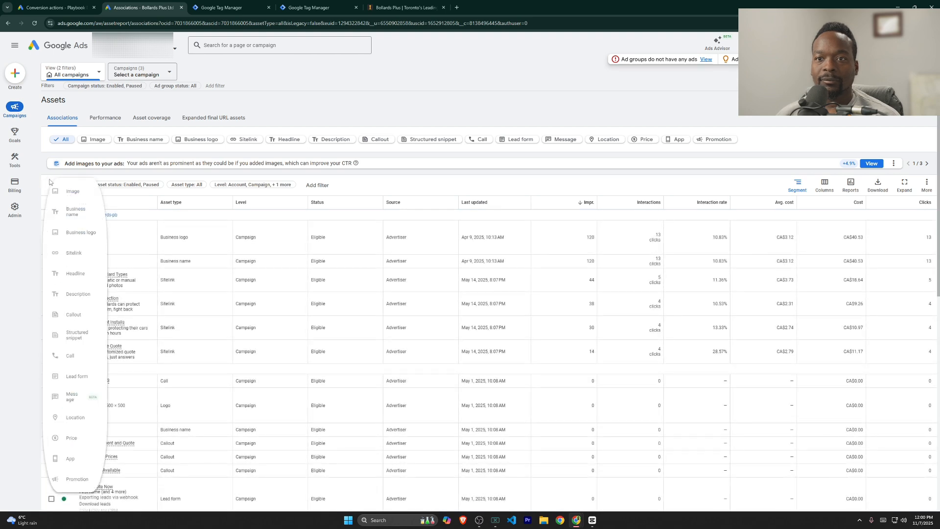
# Step: Create a call asset with country Canada and the business phone number, and save it
pyautogui.click(88, 360)
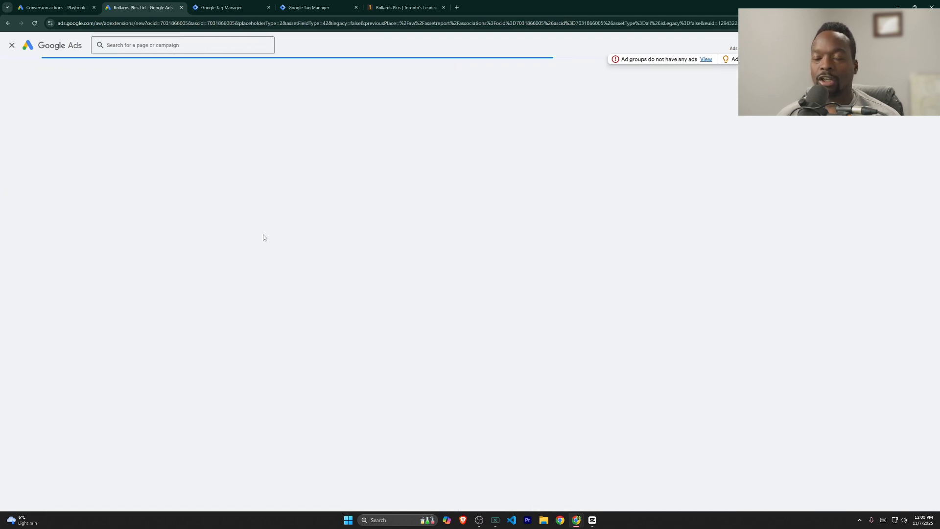
pyautogui.click(263, 141)
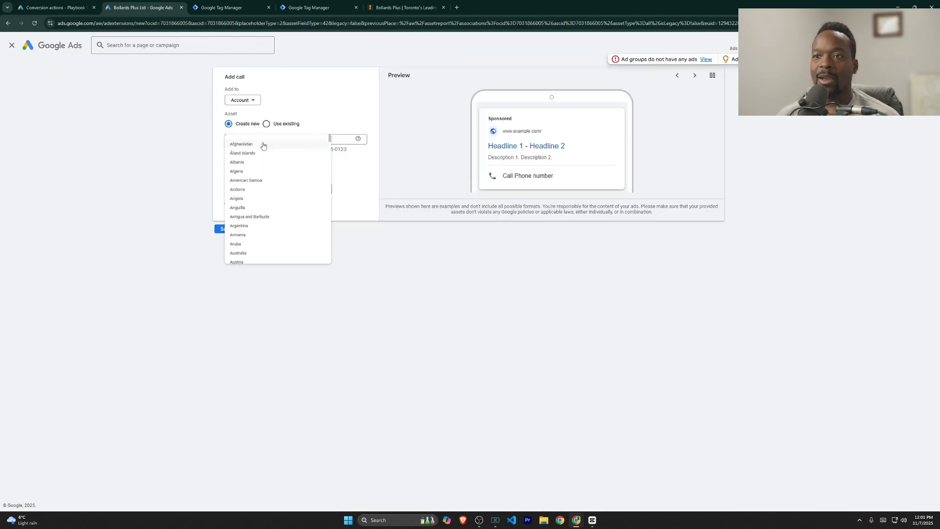
pyautogui.scroll(-7, 263, 146)
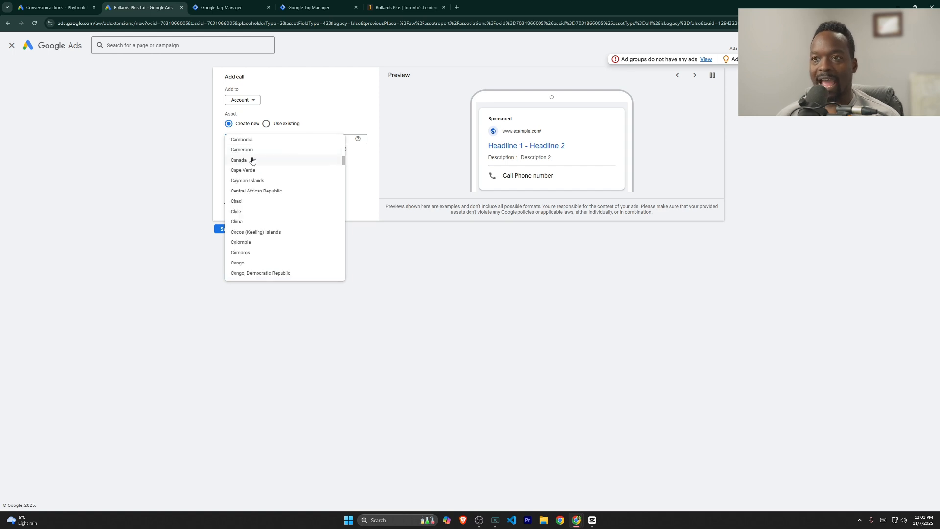
pyautogui.click(251, 159)
pyautogui.click(309, 140)
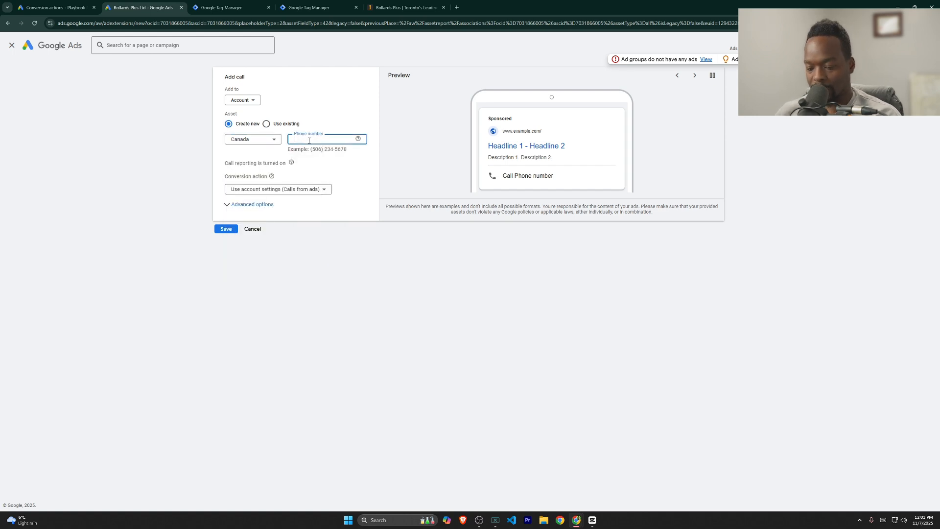
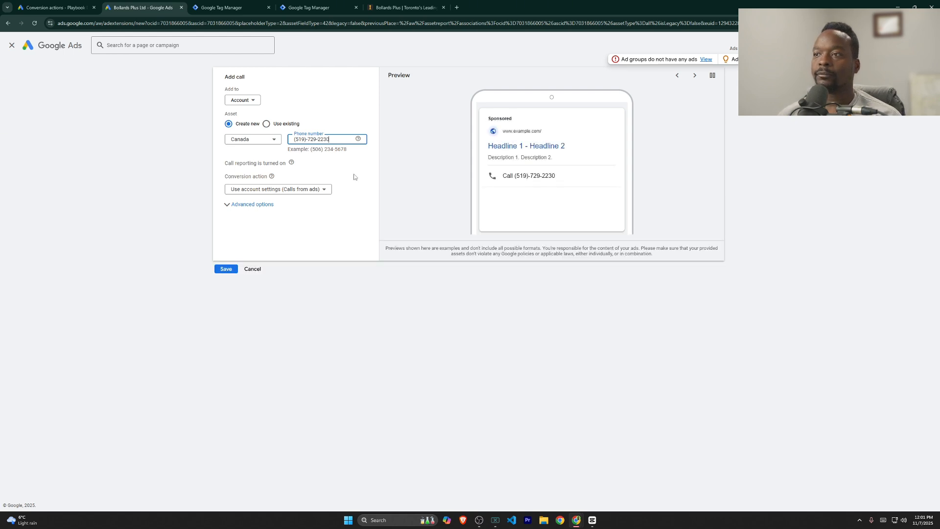
pyautogui.click(358, 169)
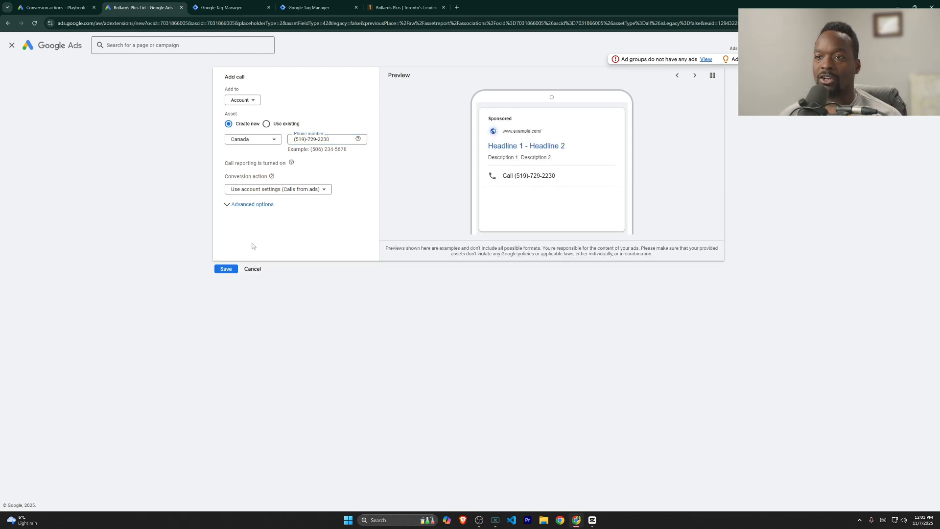
pyautogui.click(227, 270)
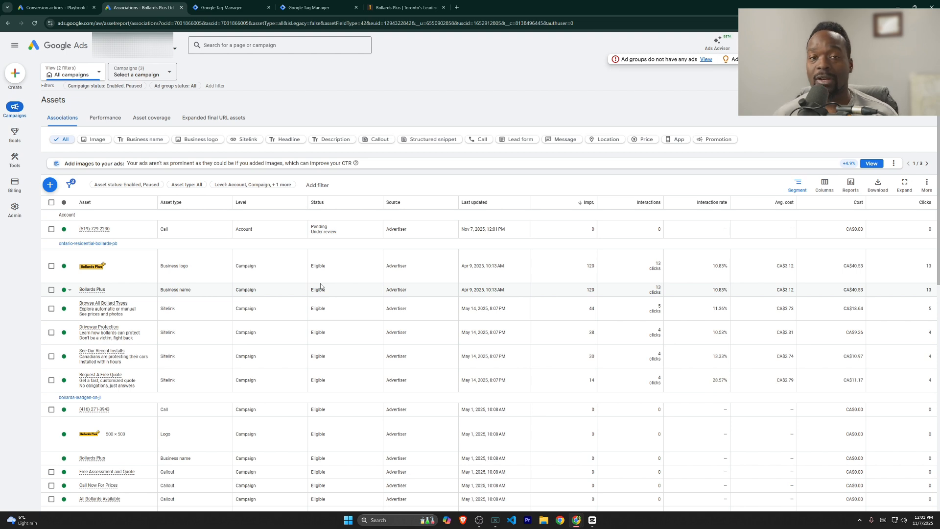
# Step: Edit the first ad in Campaigns > Ads and open + Calls under More asset types
pyautogui.moveTo(22, 115)
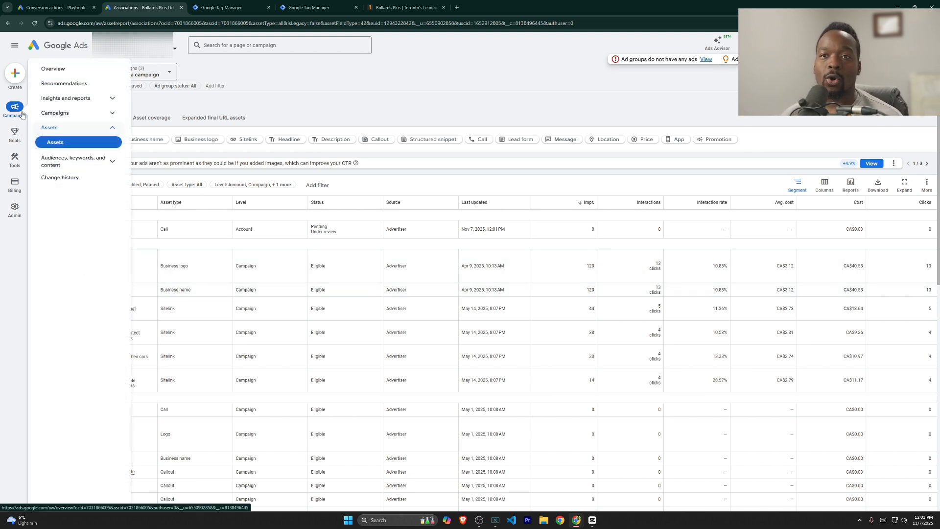
pyautogui.click(55, 112)
pyautogui.click(61, 159)
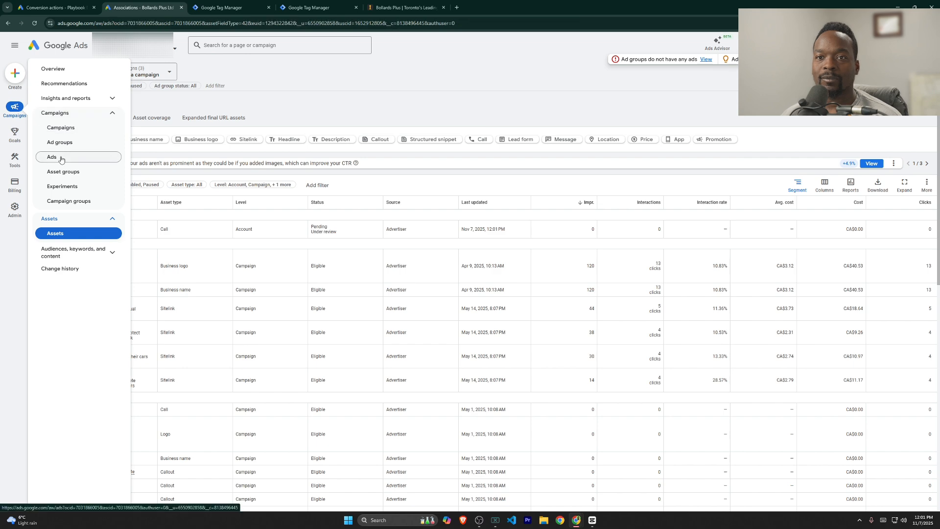
pyautogui.click(218, 267)
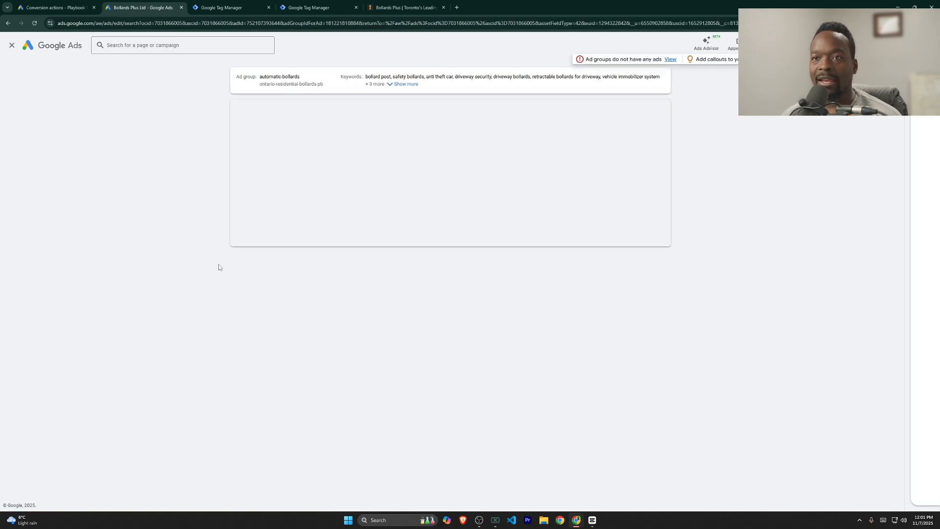
pyautogui.scroll(-10, 283, 264)
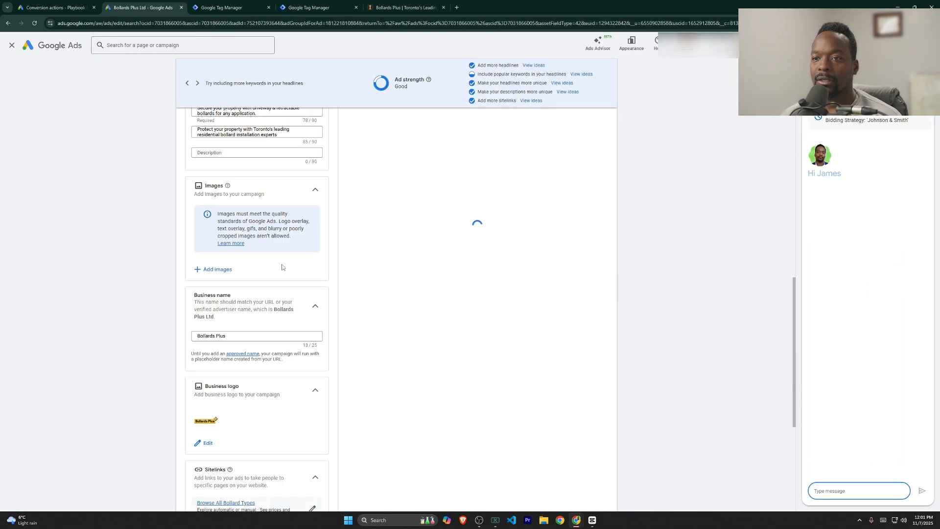
pyautogui.scroll(-5, 281, 267)
pyautogui.click(222, 428)
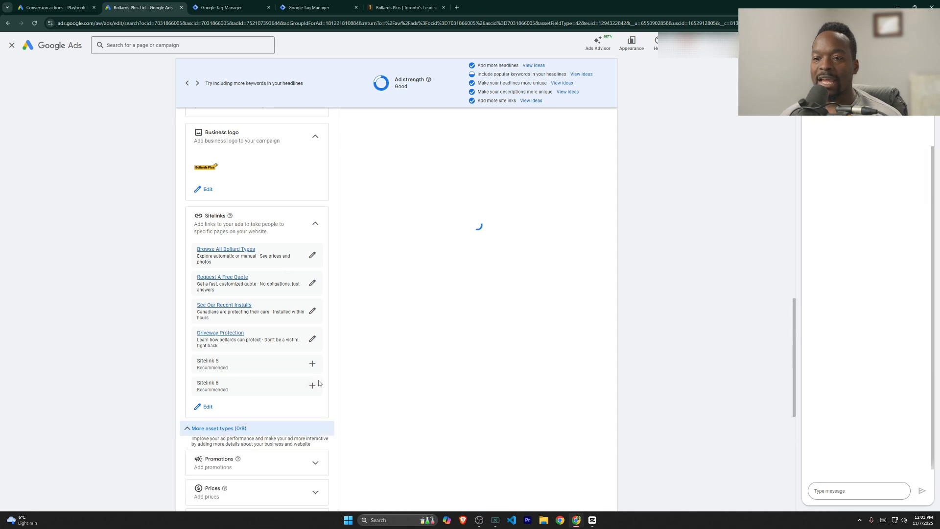
pyautogui.scroll(-4, 319, 383)
pyautogui.click(209, 338)
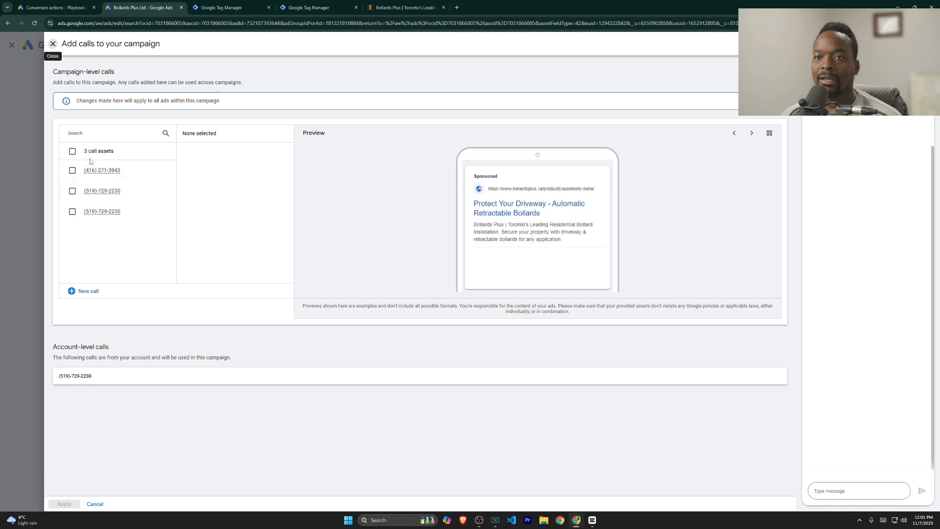
# Step: Apply the first two call assets to the campaign and save the ad
pyautogui.click(72, 170)
pyautogui.click(72, 190)
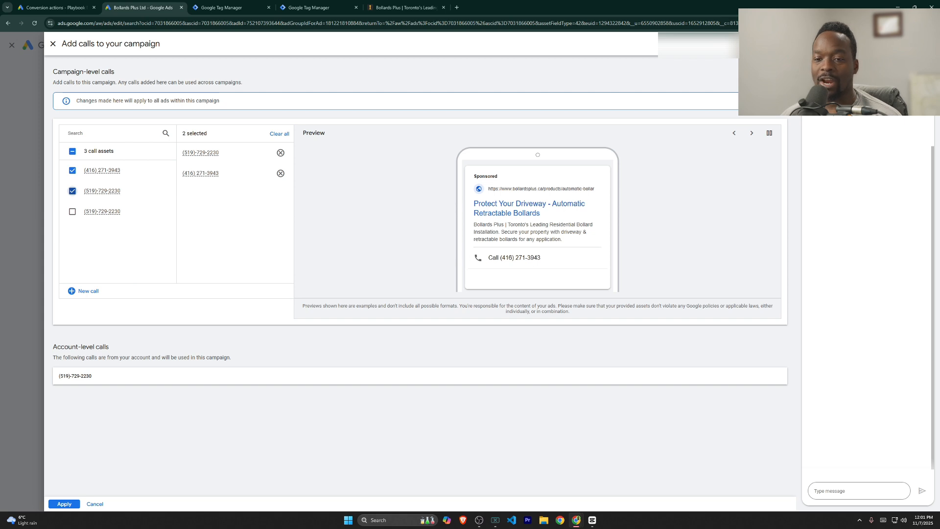
pyautogui.click(62, 503)
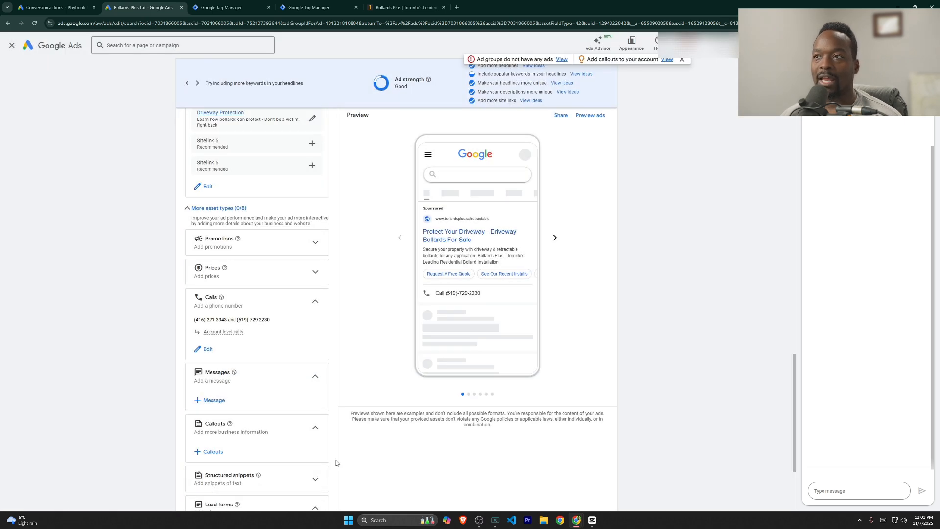
pyautogui.scroll(-3, 336, 462)
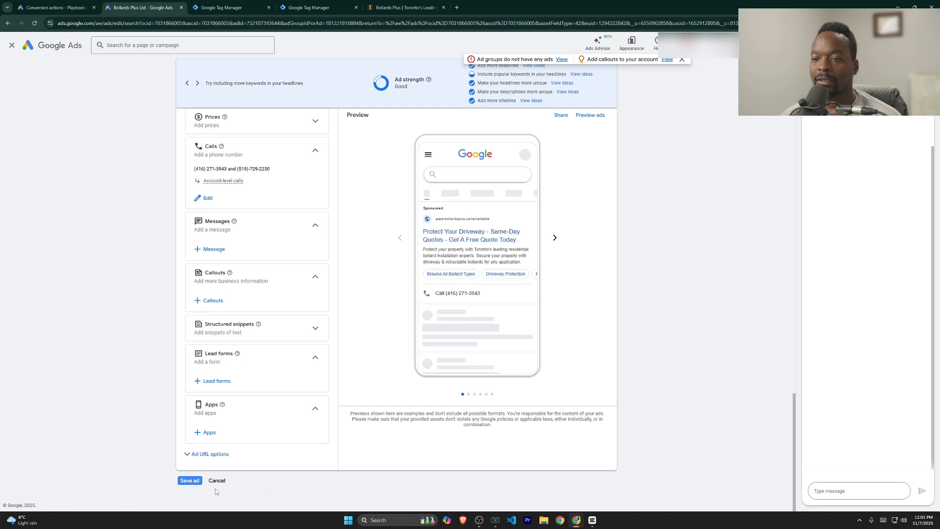
pyautogui.click(195, 481)
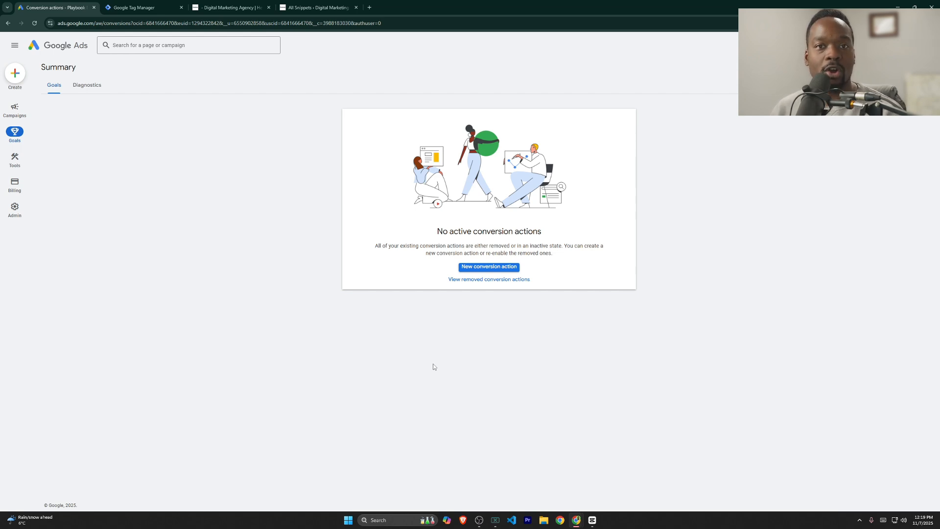
# Step: Start a new conversion action that measures phone calls only, not website conversions
pyautogui.click(488, 269)
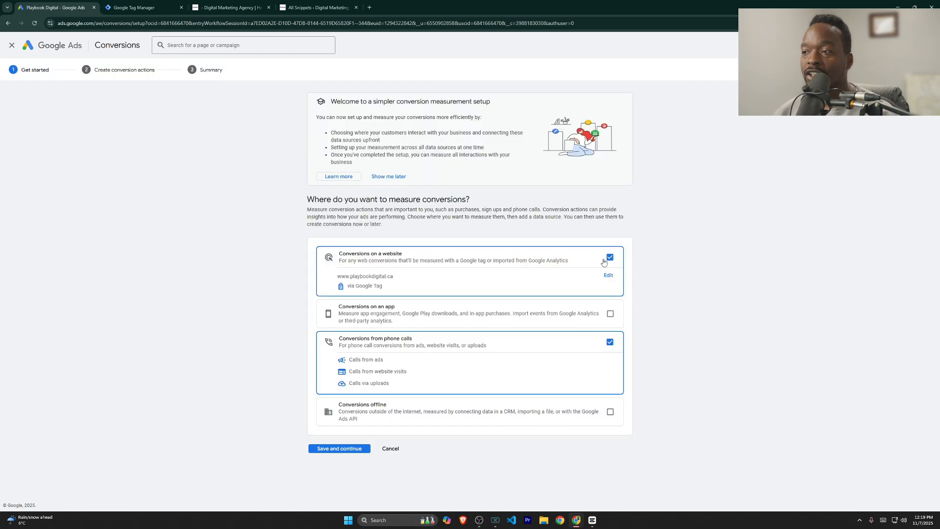
pyautogui.click(610, 257)
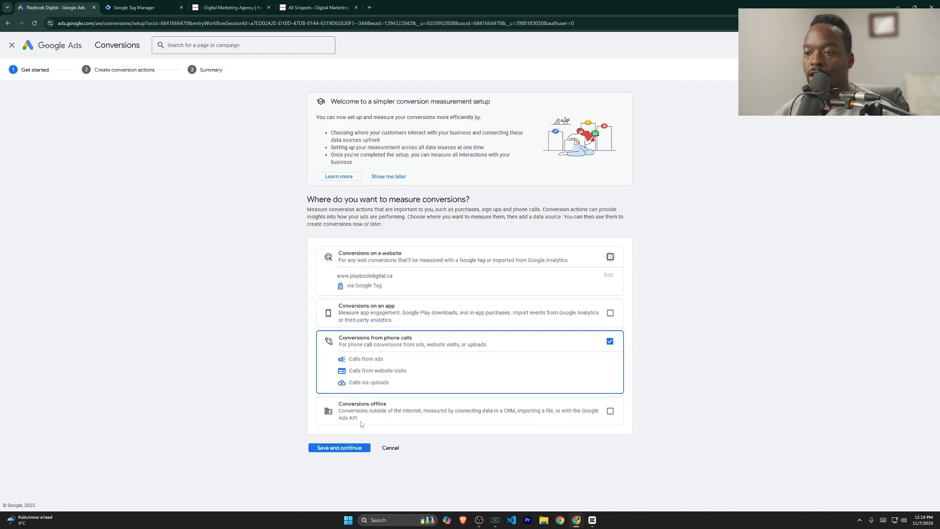
pyautogui.click(354, 448)
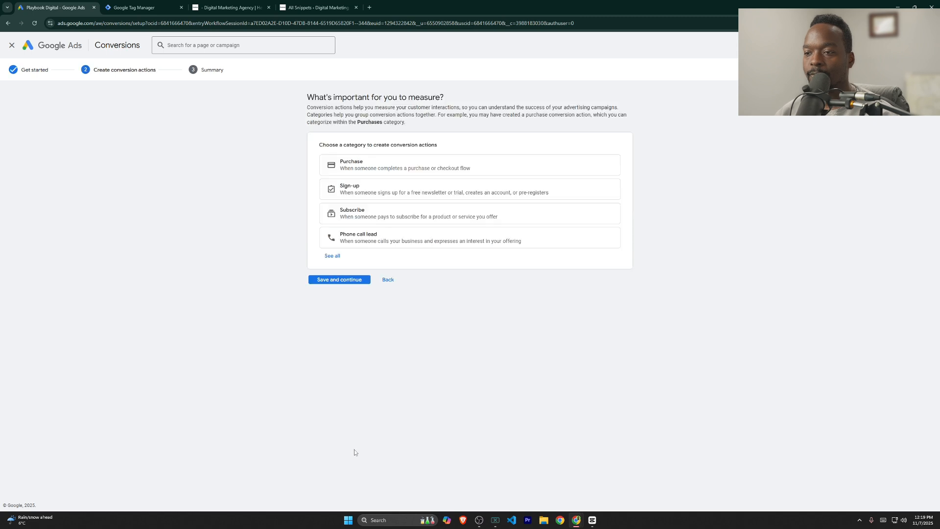
# Step: Choose Phone call lead as the goal and add Calls from website visits
pyautogui.click(390, 243)
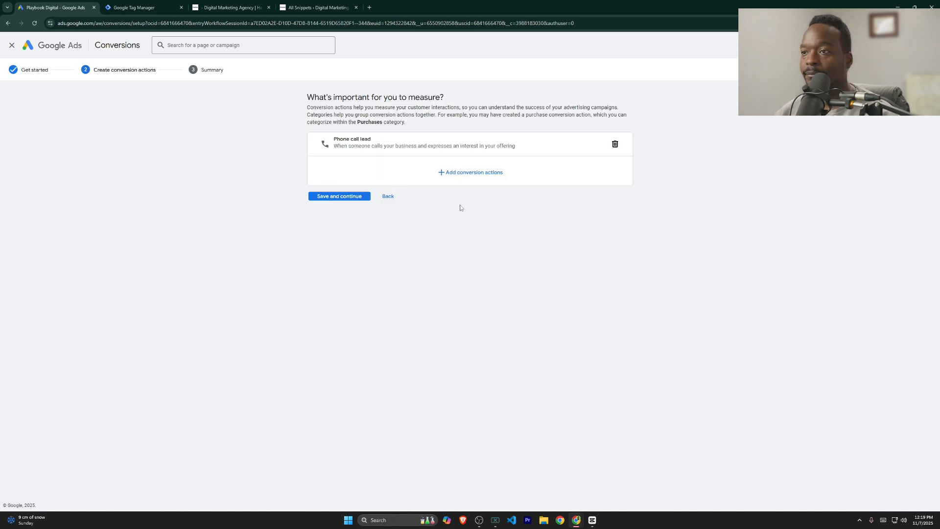
pyautogui.click(465, 173)
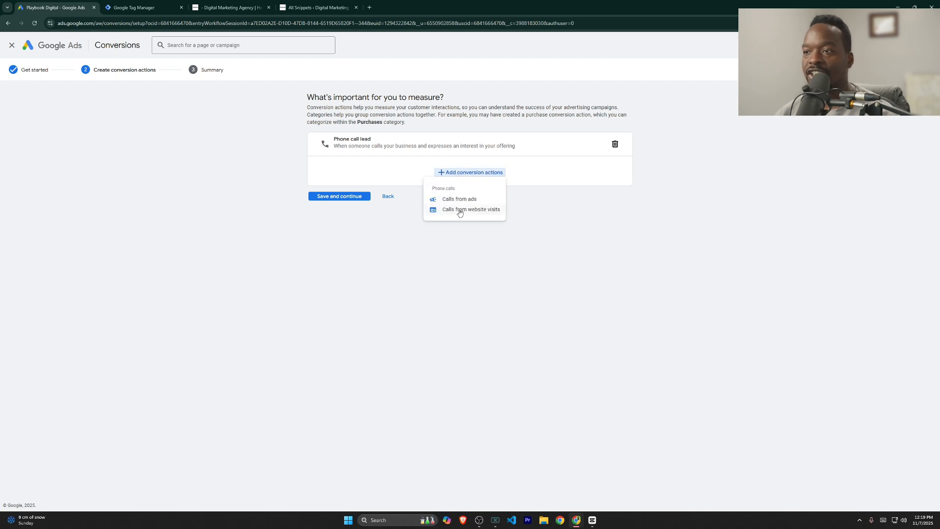
pyautogui.click(485, 212)
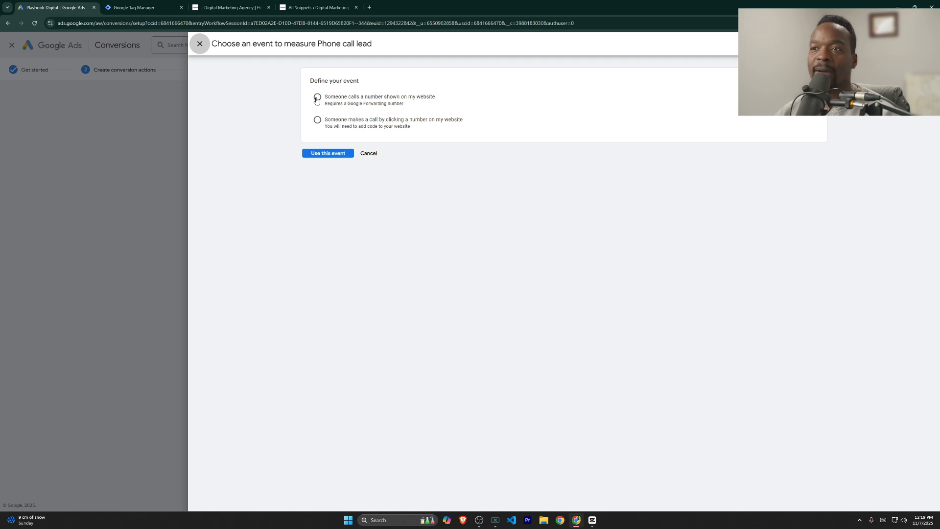
# Step: Track calls to the number shown on the website, with a Canadian destination phone number
pyautogui.click(317, 97)
pyautogui.click(367, 127)
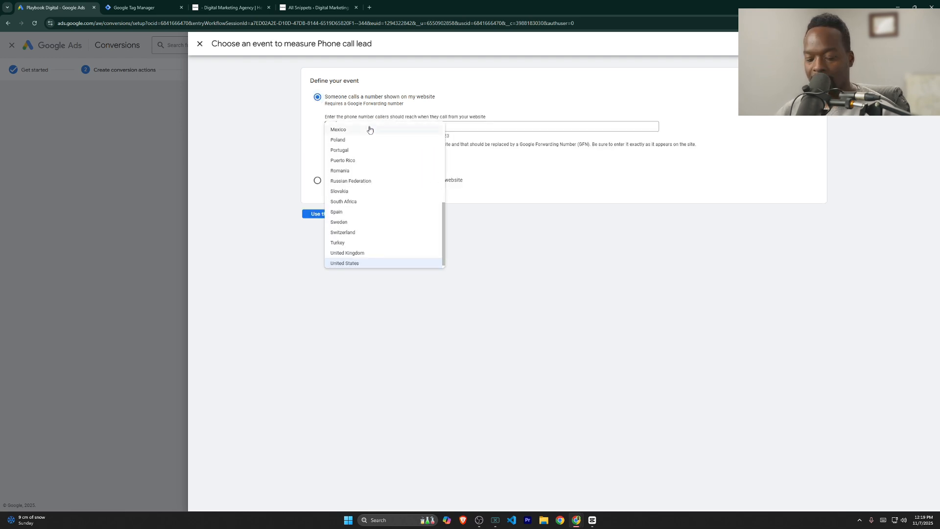
pyautogui.scroll(3, 370, 129)
pyautogui.click(369, 129)
pyautogui.click(462, 127)
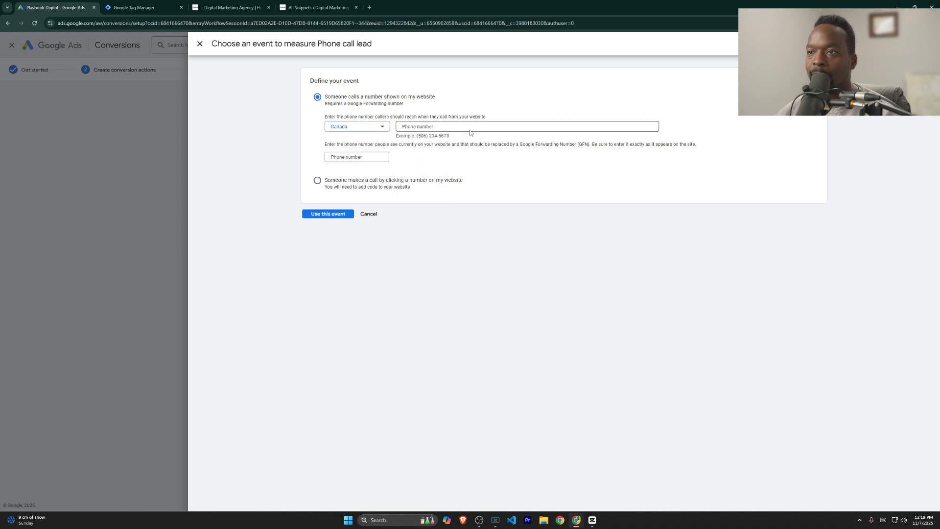
pyautogui.write('1')
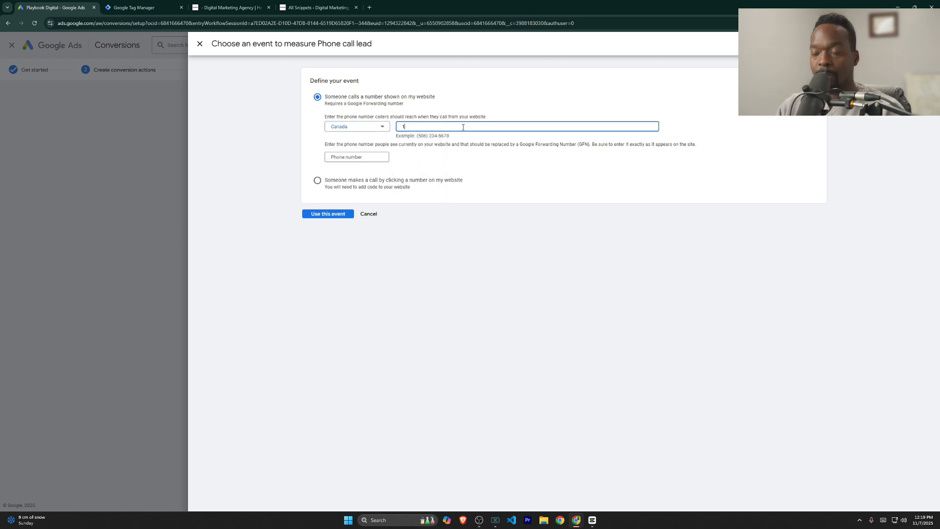
pyautogui.write('9')
pyautogui.press('BackSpace')
pyautogui.press('BackSpace')
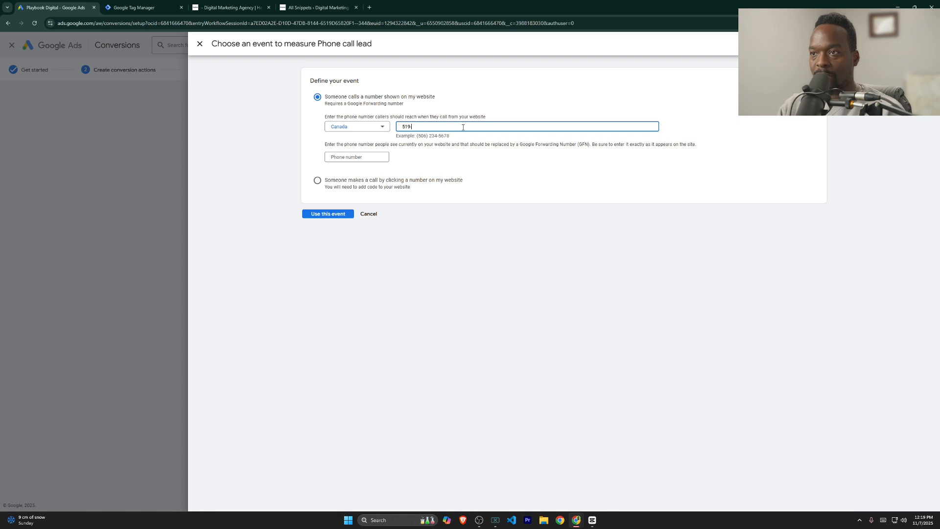
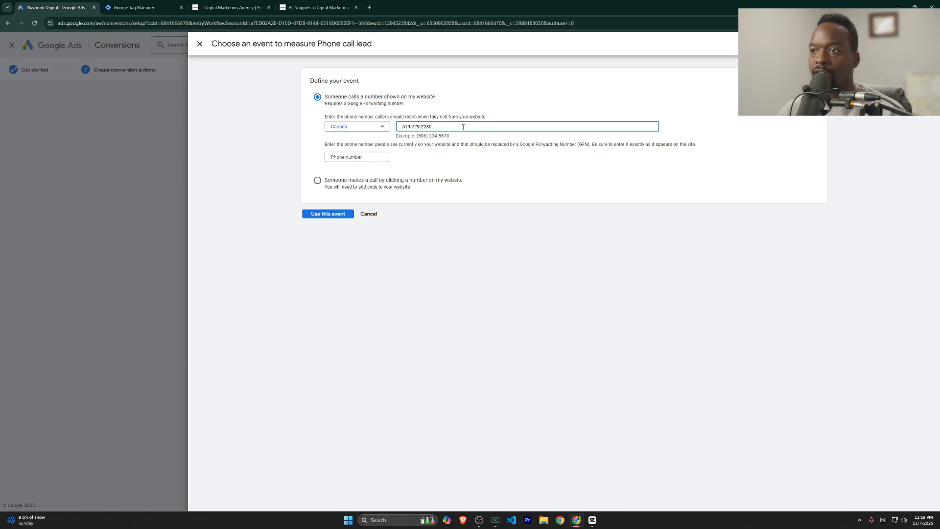
pyautogui.click(361, 156)
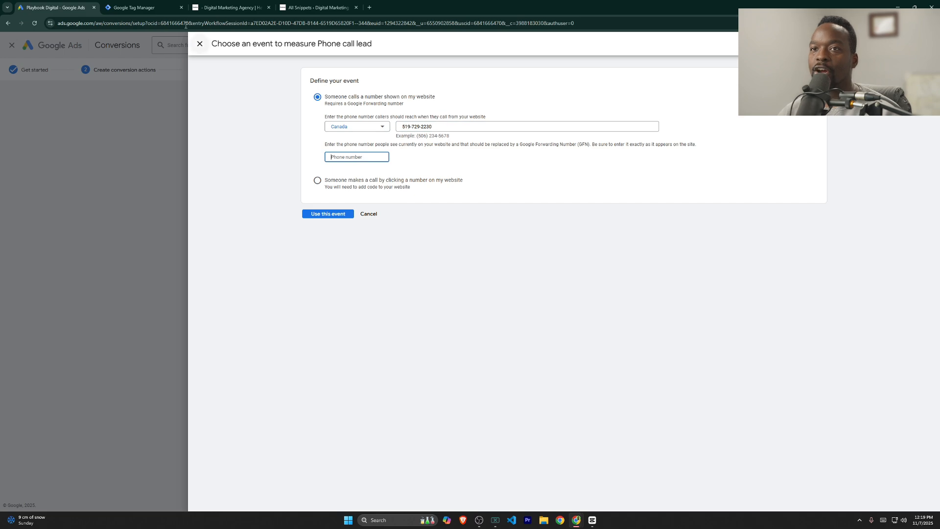
# Step: Check the displayed number on the agency website, then confirm using this call event
pyautogui.click(230, 8)
pyautogui.scroll(-15, 660, 411)
pyautogui.scroll(-15, 667, 414)
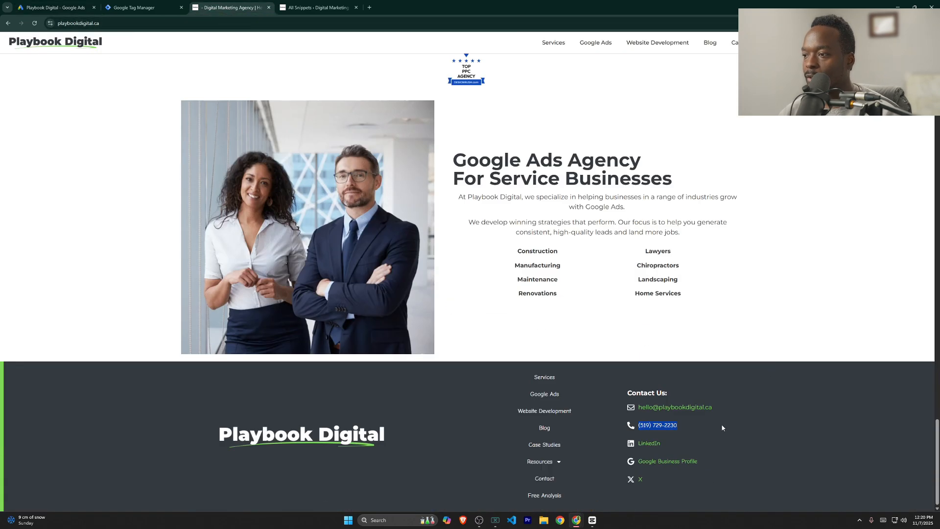
pyautogui.moveTo(635, 425); pyautogui.dragTo(673, 432)
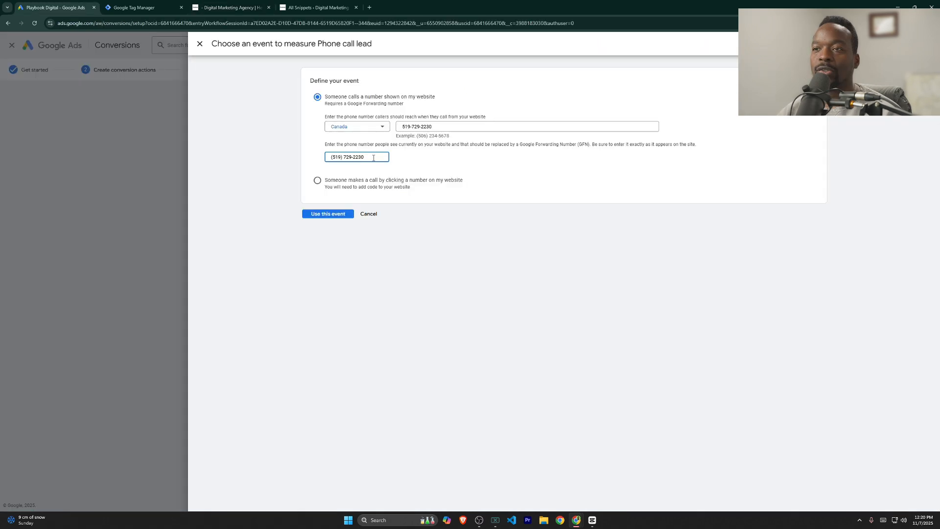
pyautogui.moveTo(325, 146); pyautogui.dragTo(440, 152)
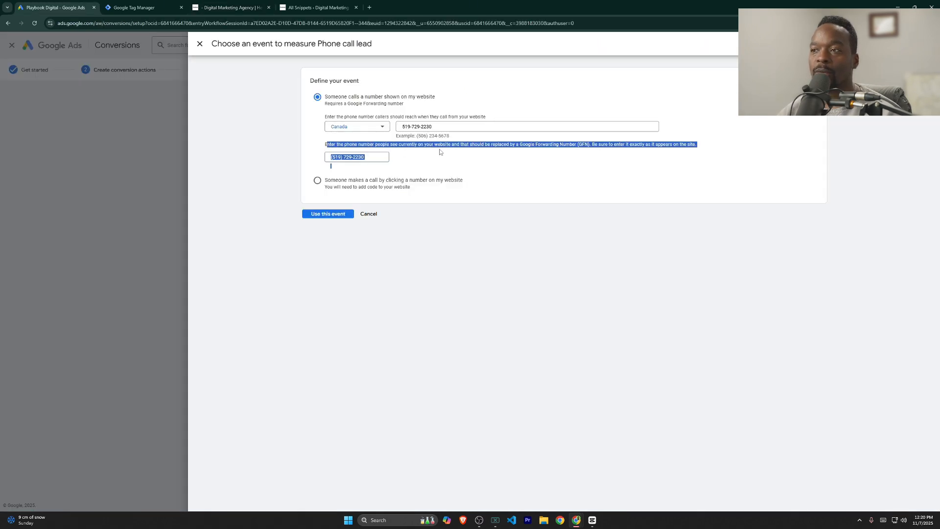
pyautogui.click(431, 159)
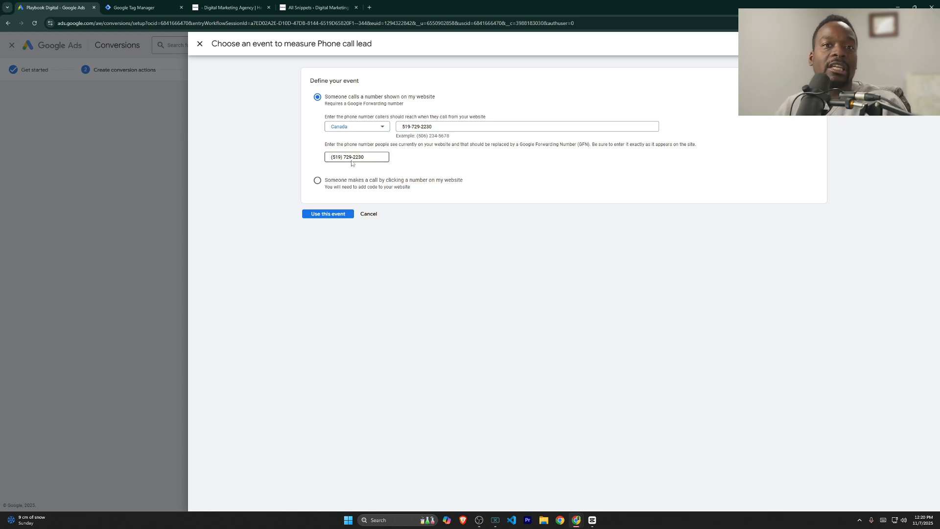
pyautogui.click(329, 219)
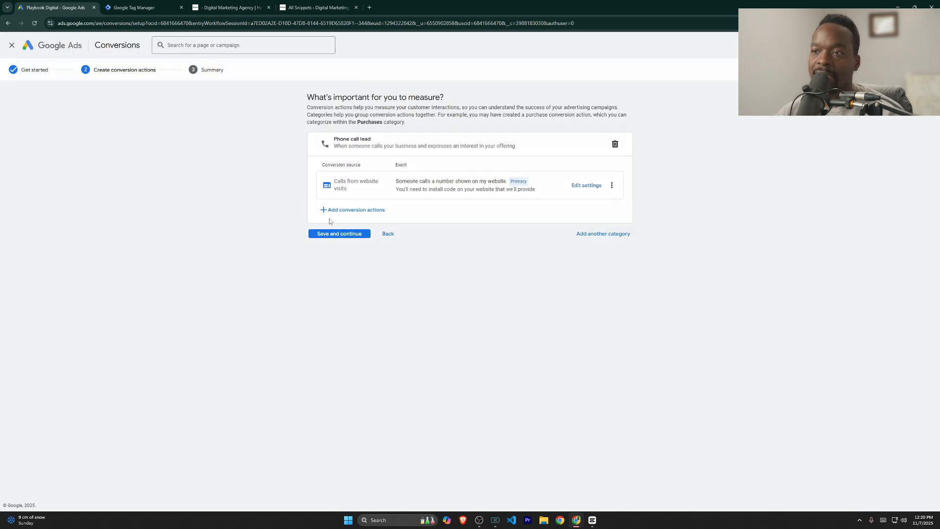
# Step: Rename the call conversion 'Calls From Website - PB', counting once with 60-second call length
pyautogui.click(580, 191)
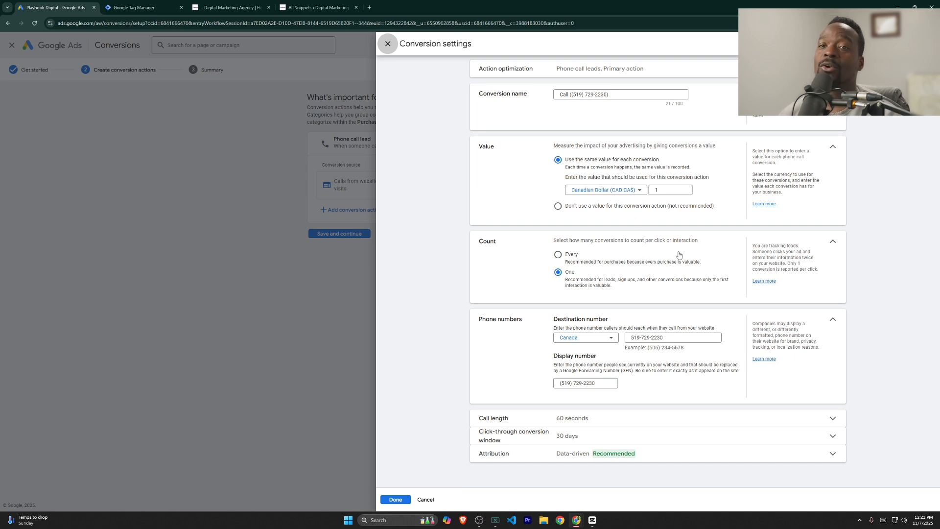
pyautogui.moveTo(614, 94); pyautogui.dragTo(538, 110)
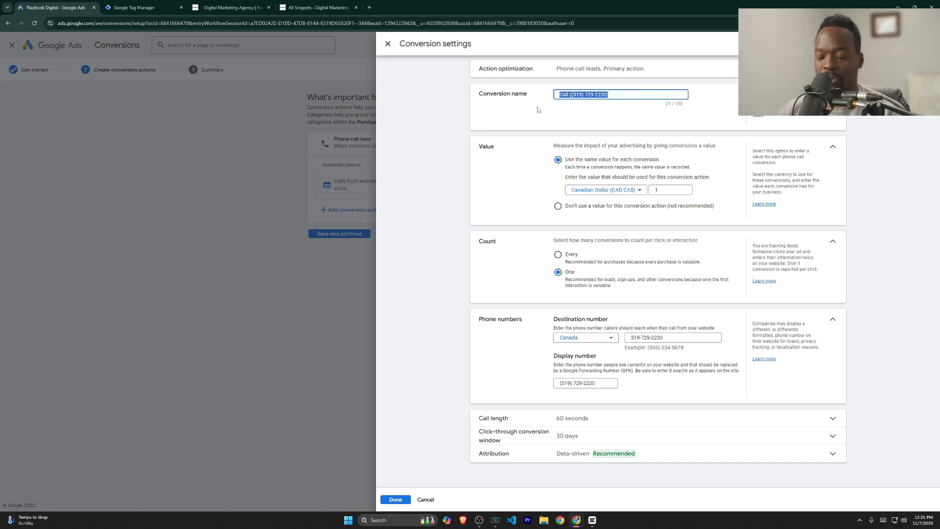
pyautogui.write('Caalls')
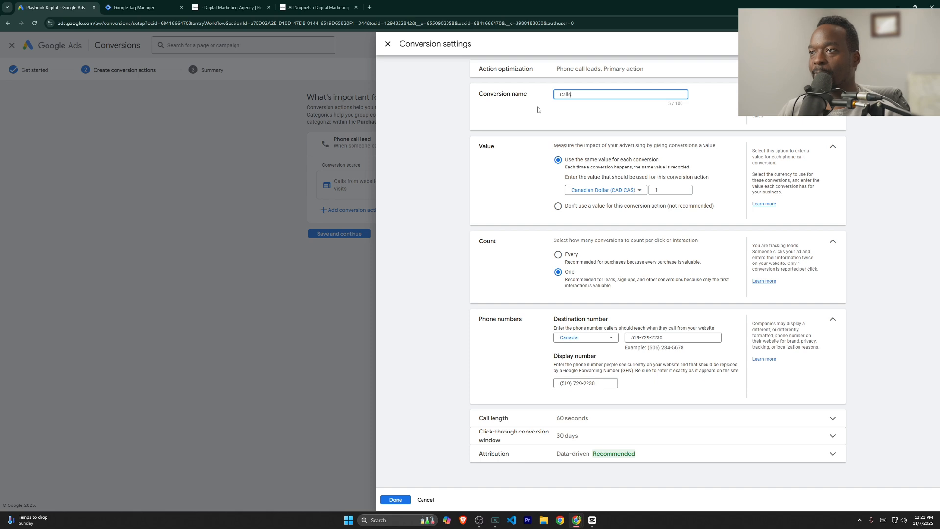
pyautogui.write(' From Website')
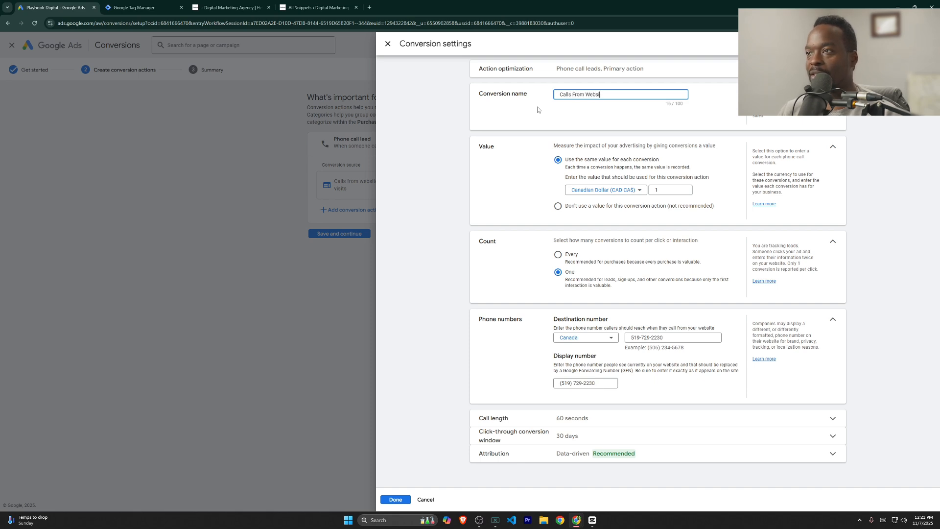
pyautogui.write(' - P')
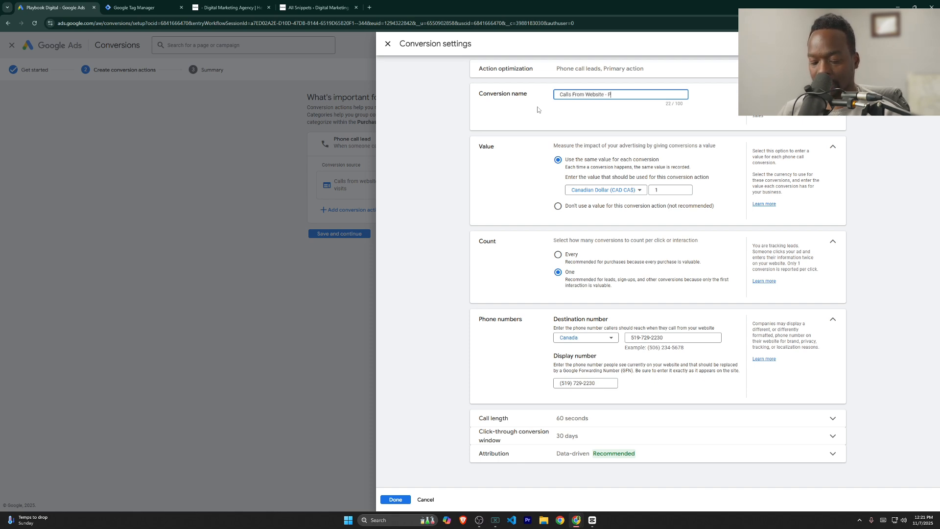
pyautogui.write('B')
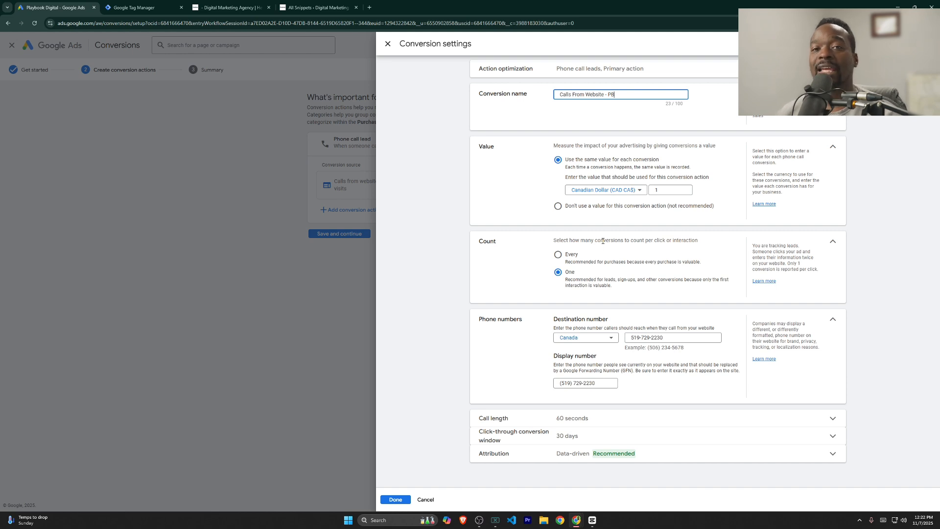
pyautogui.click(558, 281)
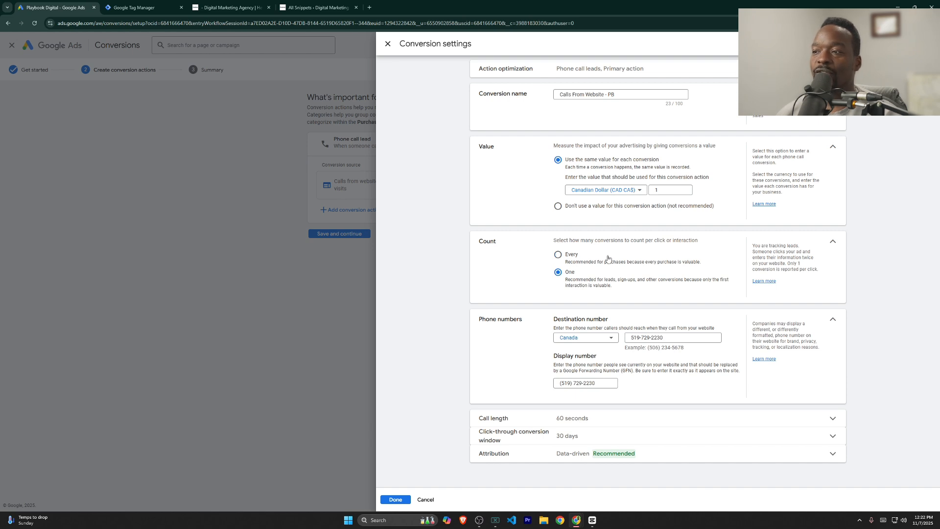
pyautogui.moveTo(567, 281); pyautogui.dragTo(639, 283)
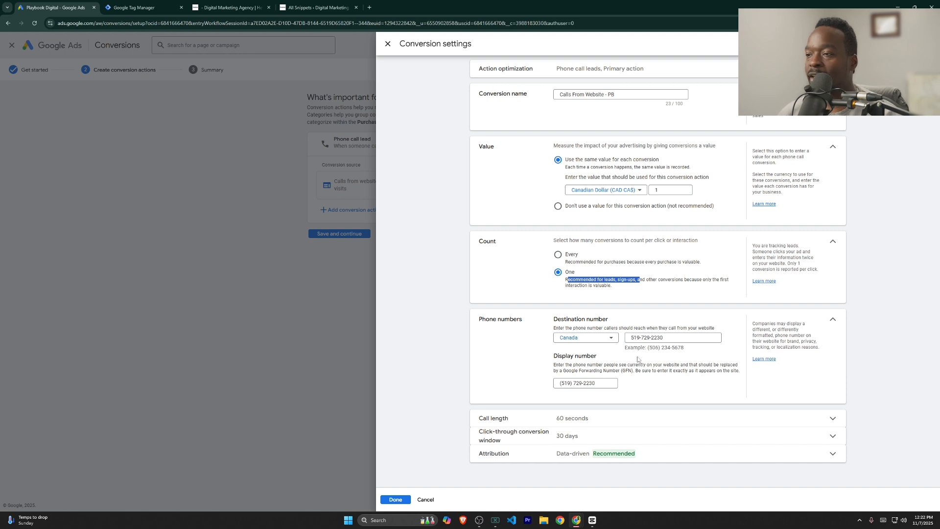
pyautogui.click(547, 425)
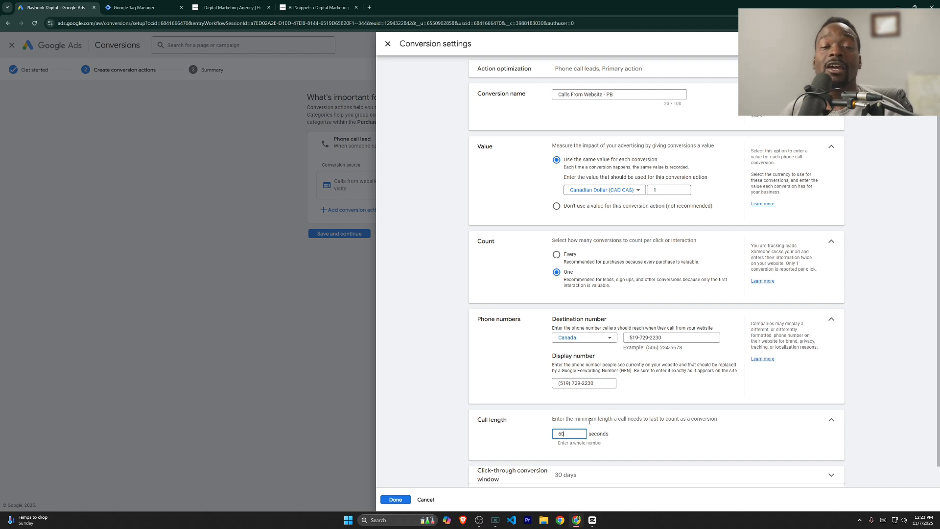
pyautogui.scroll(-1, 589, 421)
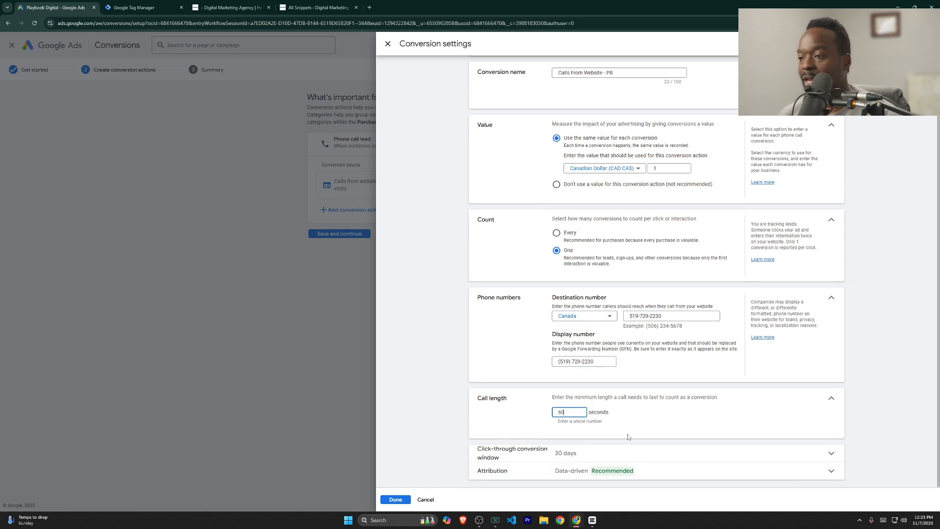
pyautogui.click(394, 500)
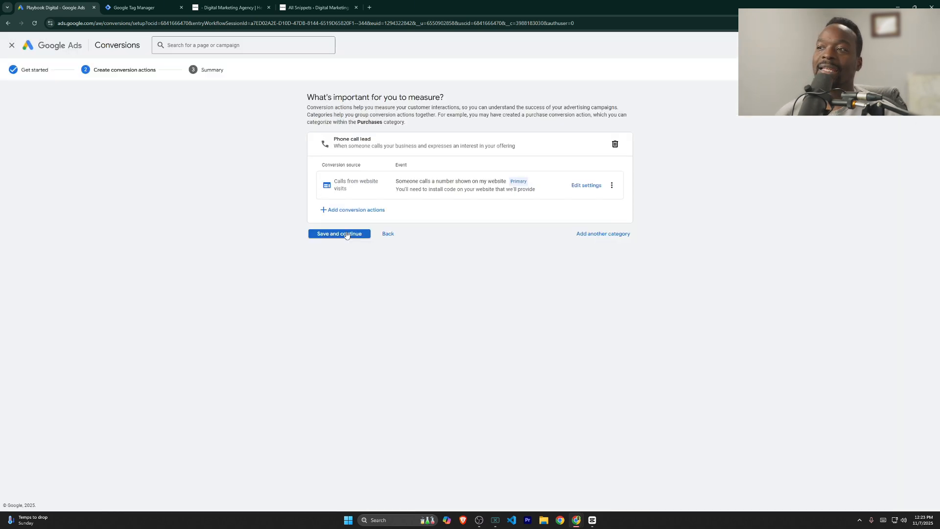
# Step: Continue to the summary, view the webmaster email option, and finish the conversion setup
pyautogui.click(344, 237)
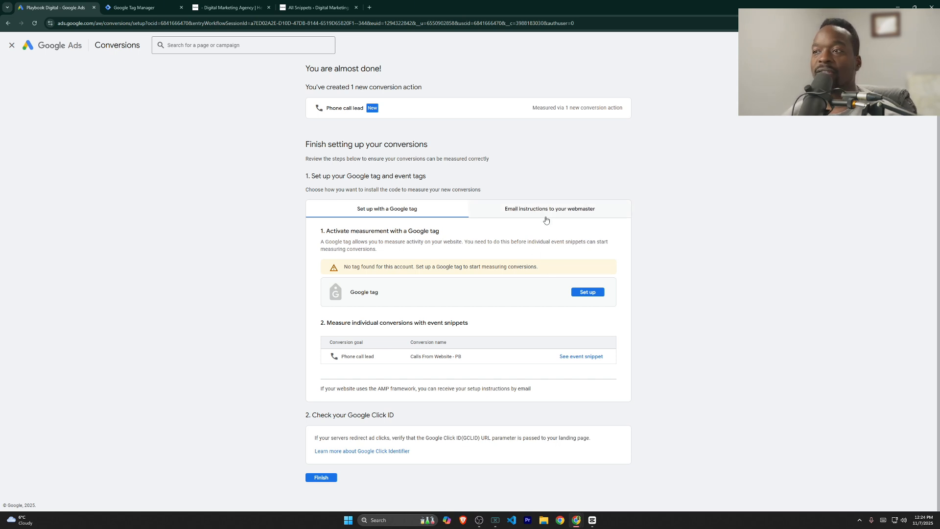
pyautogui.click(493, 208)
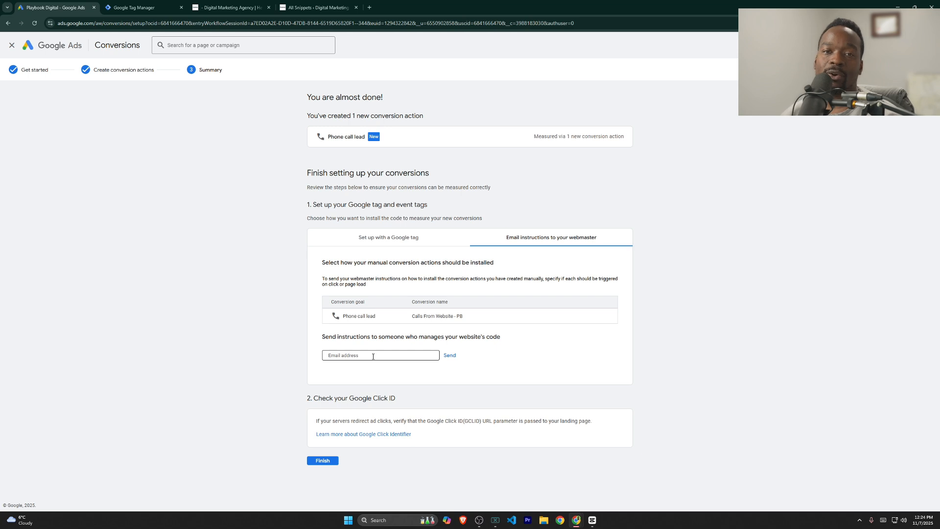
pyautogui.click(323, 460)
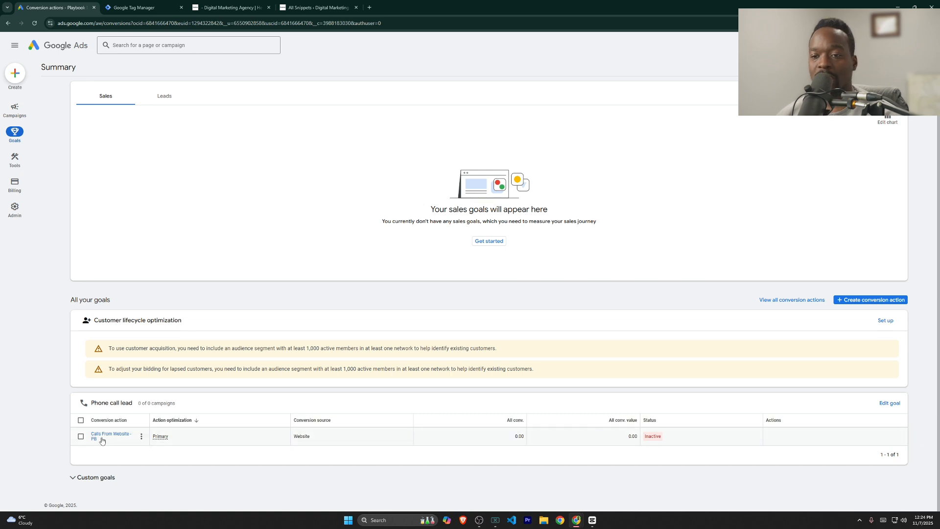
# Step: Show the Tag Manager conversion ID and label for Calls From Website - PB, then switch to Tag Manager
pyautogui.click(102, 440)
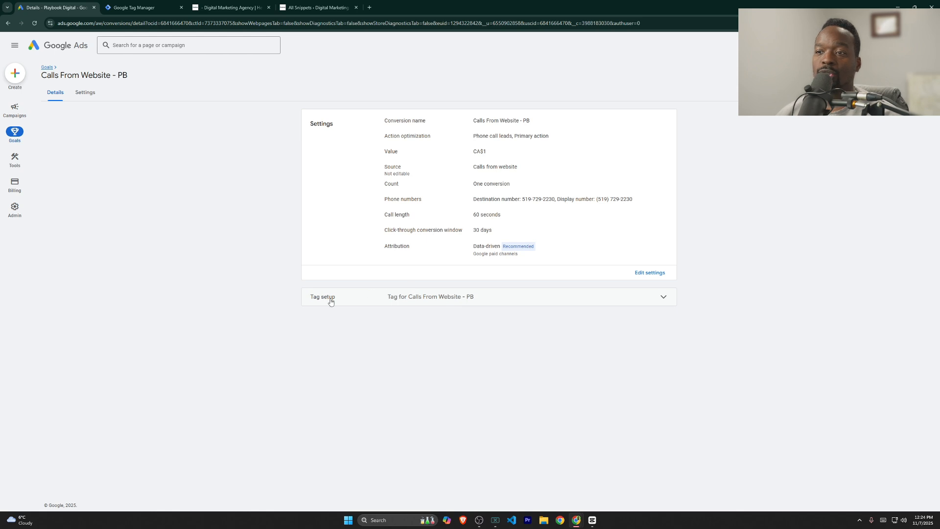
pyautogui.click(366, 301)
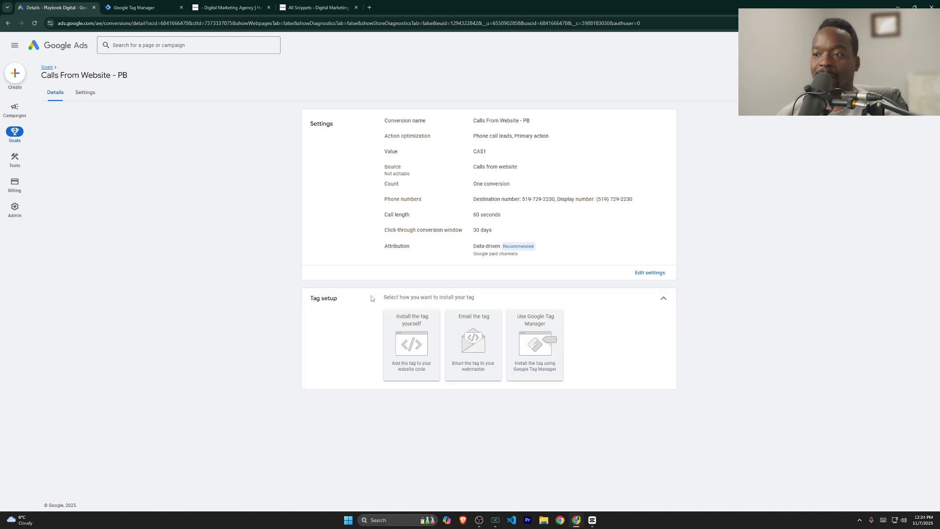
pyautogui.click(532, 352)
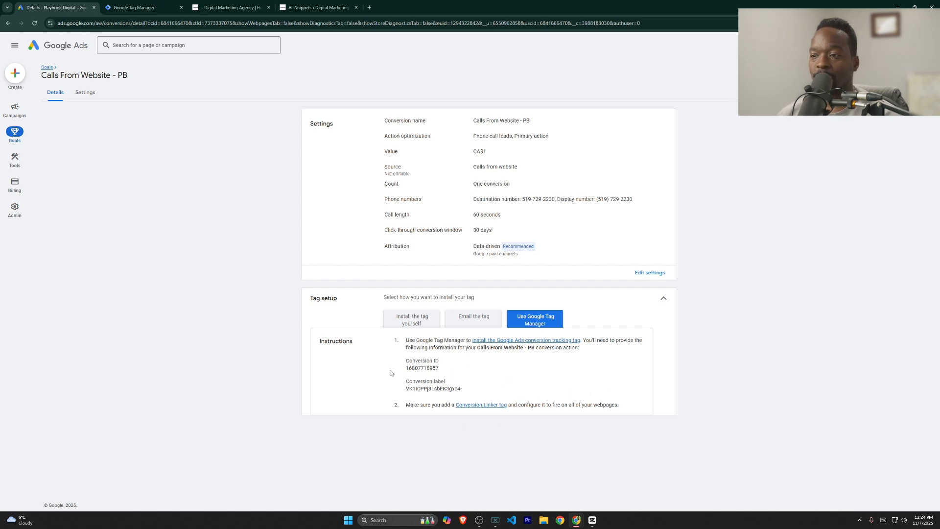
pyautogui.moveTo(408, 381); pyautogui.dragTo(511, 392)
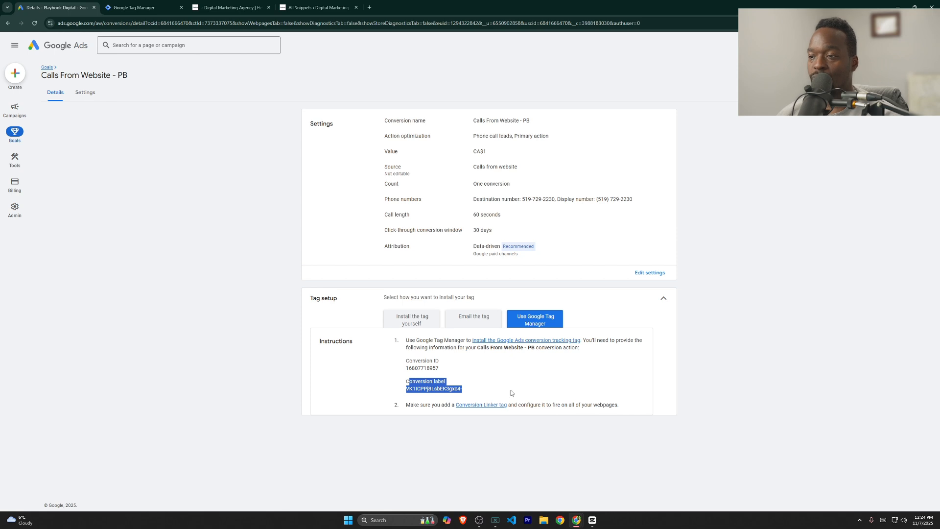
pyautogui.click(140, 9)
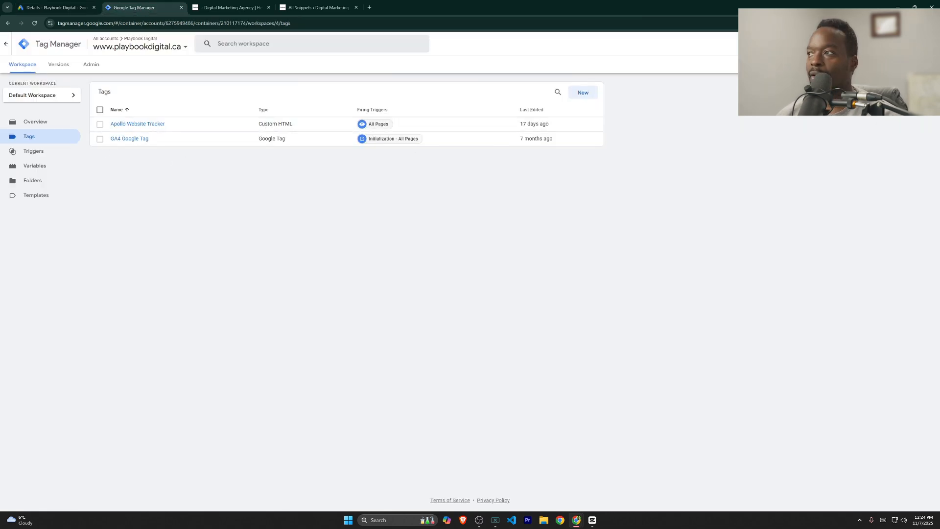
# Step: Create a new Tag Manager tag of type Google Ads > Google Tag
pyautogui.click(578, 101)
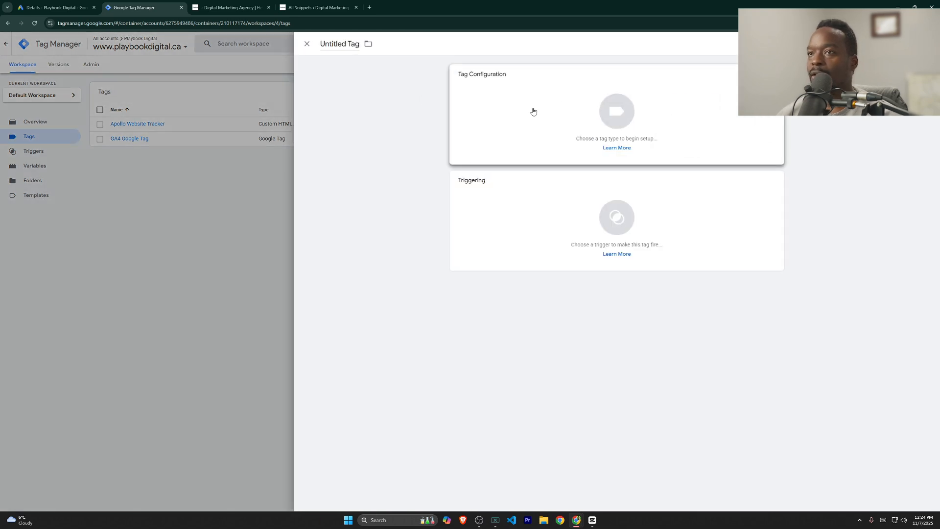
pyautogui.click(533, 111)
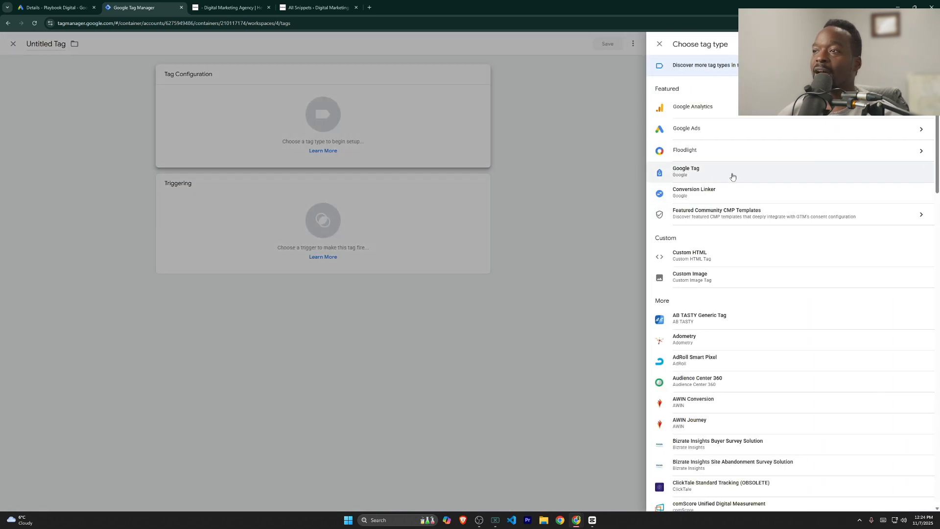
pyautogui.click(711, 130)
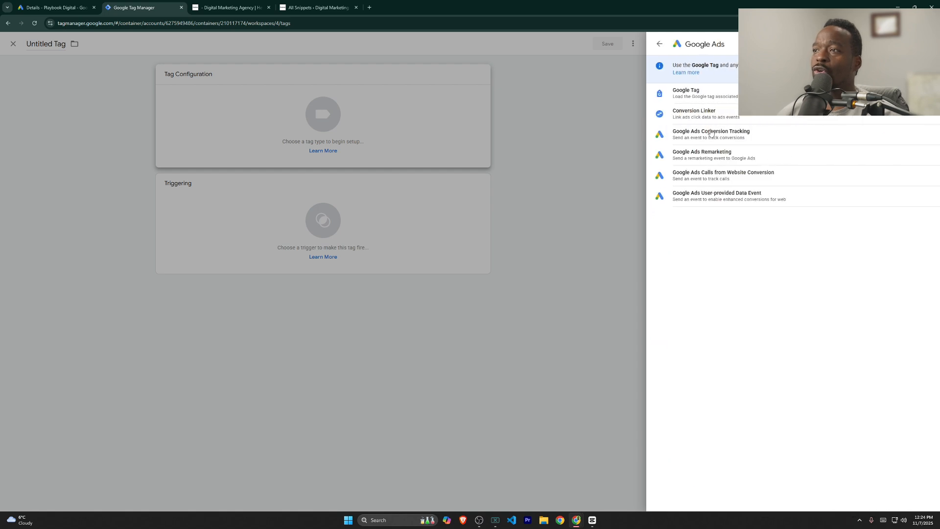
pyautogui.click(725, 101)
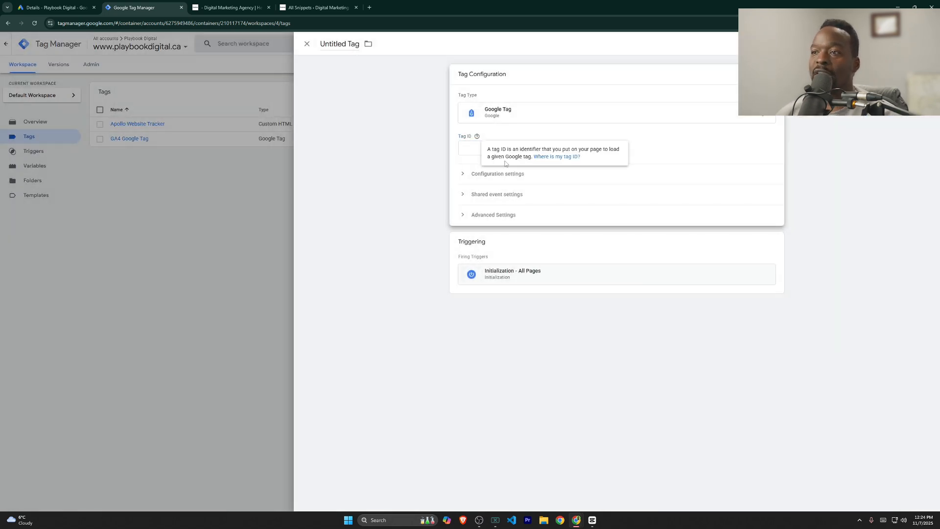
# Step: Copy the AW tag ID from the Google Ads tag code into the tag's Tag ID field
pyautogui.click(56, 8)
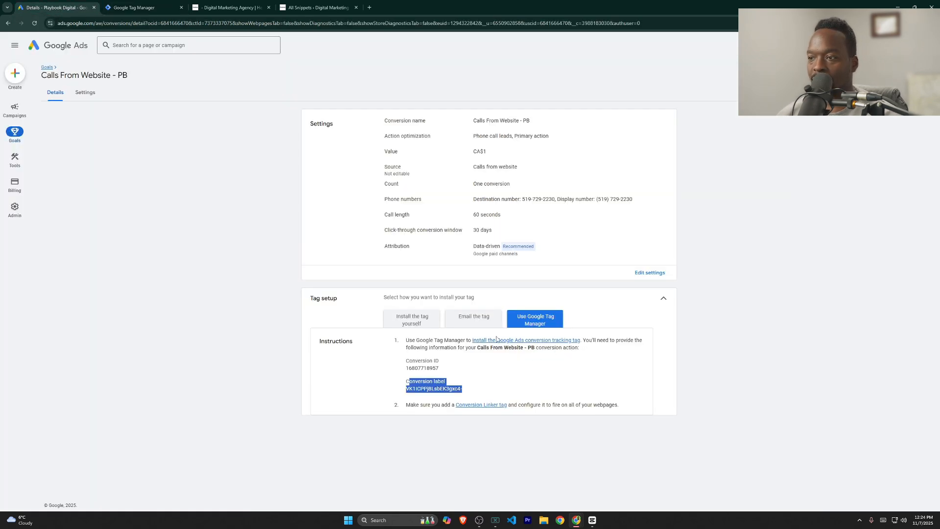
pyautogui.click(430, 322)
pyautogui.scroll(-3, 442, 335)
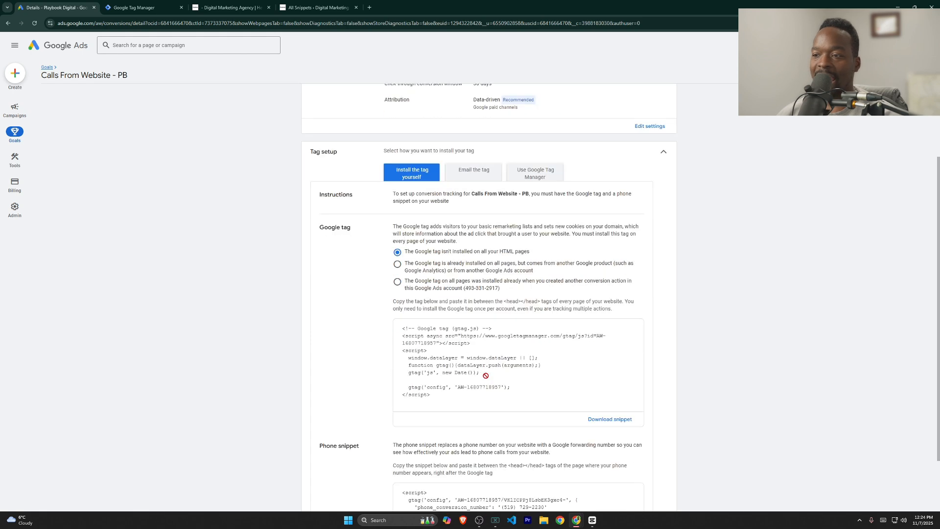
pyautogui.click(474, 392)
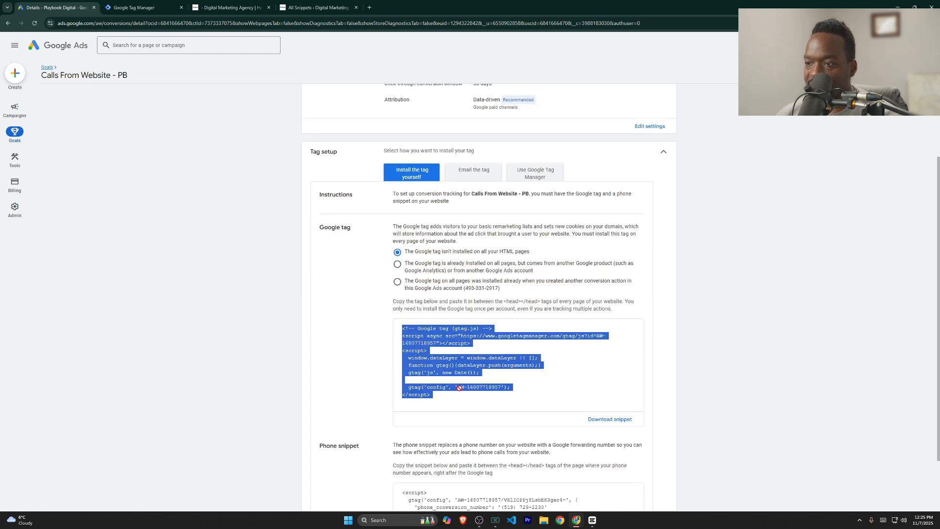
pyautogui.click(459, 388)
pyautogui.moveTo(457, 387); pyautogui.dragTo(500, 389)
pyautogui.hotkey('ctrl', 'c')
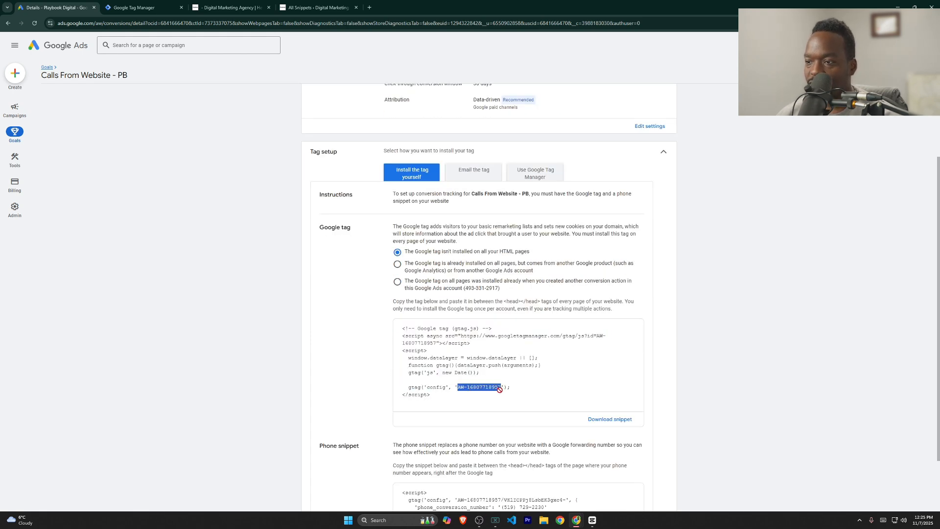
pyautogui.click(499, 389)
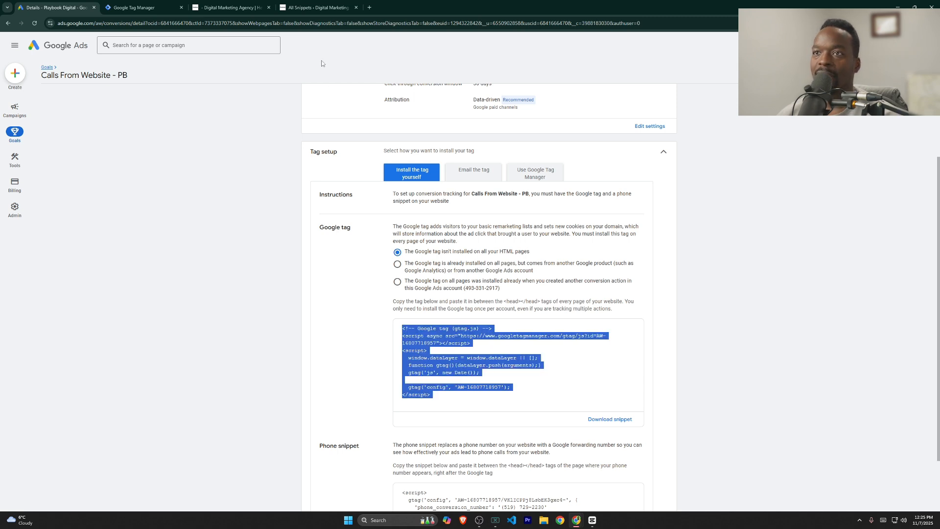
pyautogui.click(134, 7)
pyautogui.click(502, 146)
pyautogui.hotkey('ctrl', 'v')
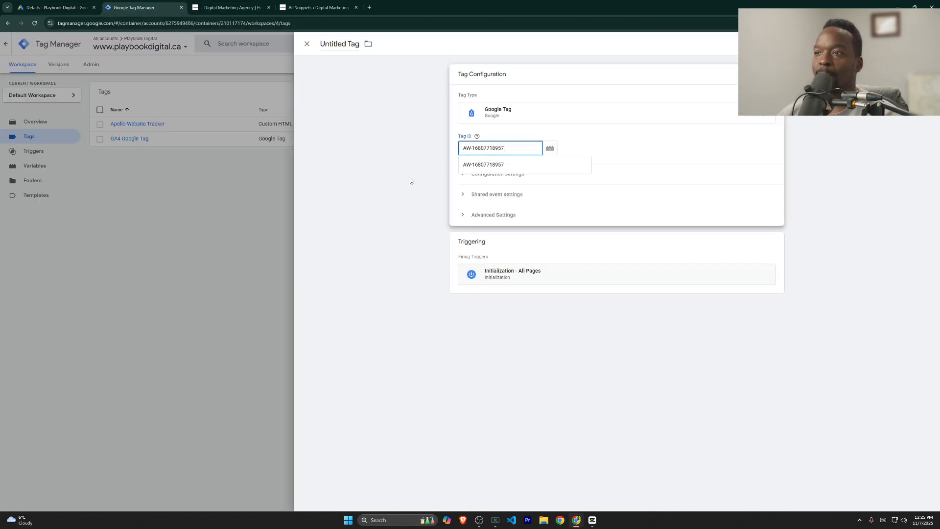
pyautogui.click(410, 179)
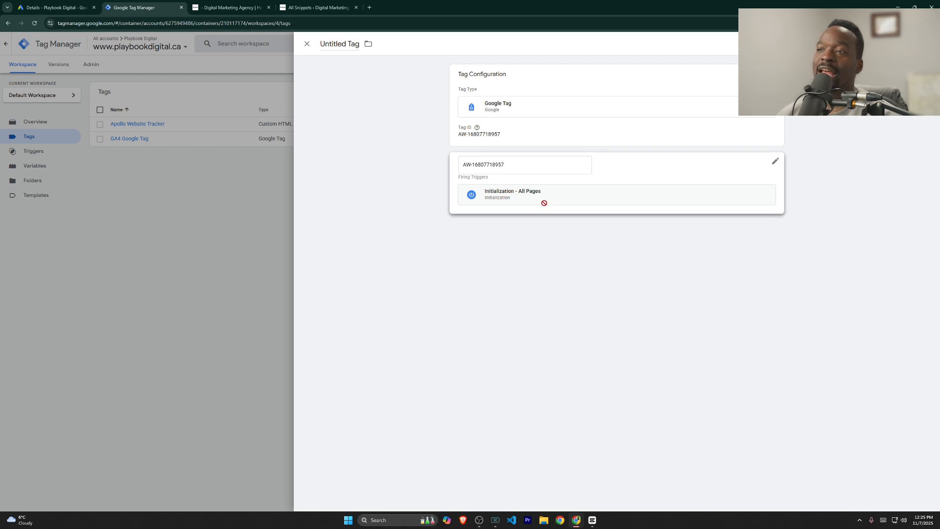
# Step: Title the tag 'Google Ads Tag' and save it
pyautogui.click(352, 46)
pyautogui.write('Goo')
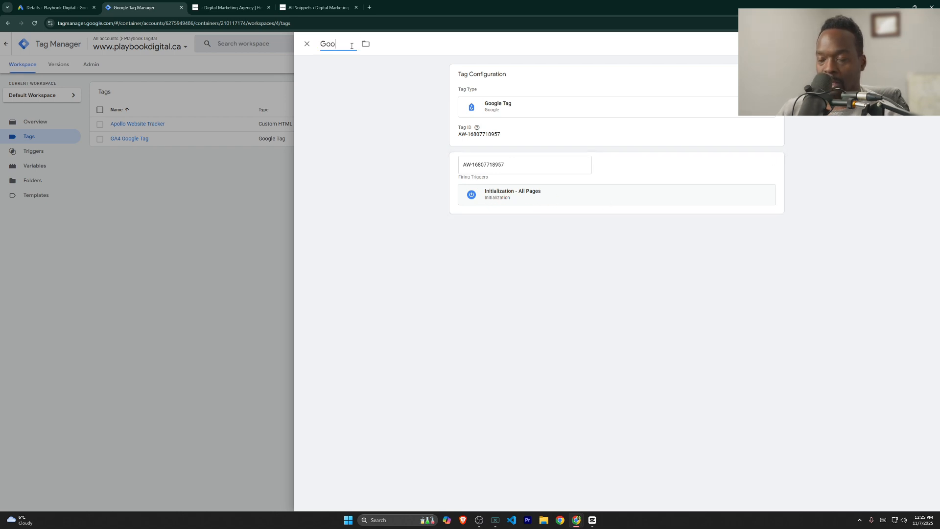
pyautogui.write('gle Ads Goo')
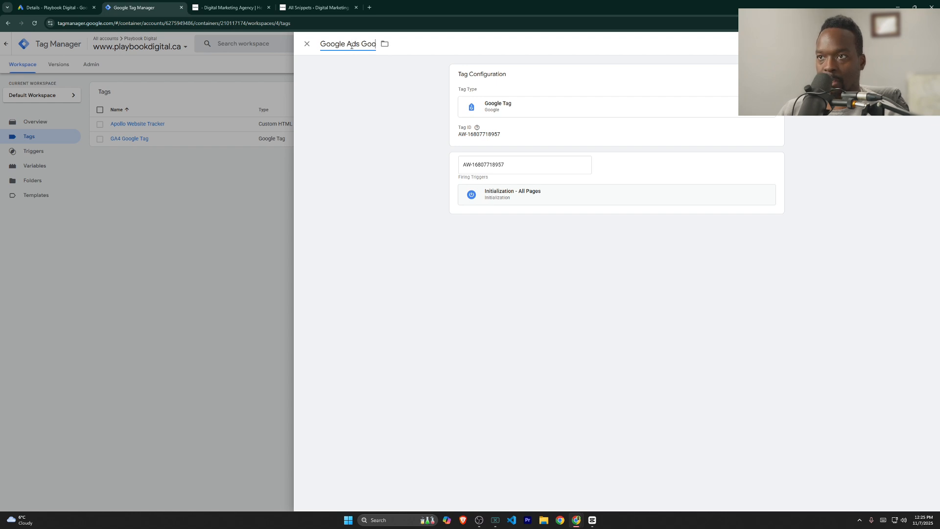
pyautogui.press('BackSpace')
pyautogui.press('BackSpace')
pyautogui.press('BackSpace')
pyautogui.write('Tag')
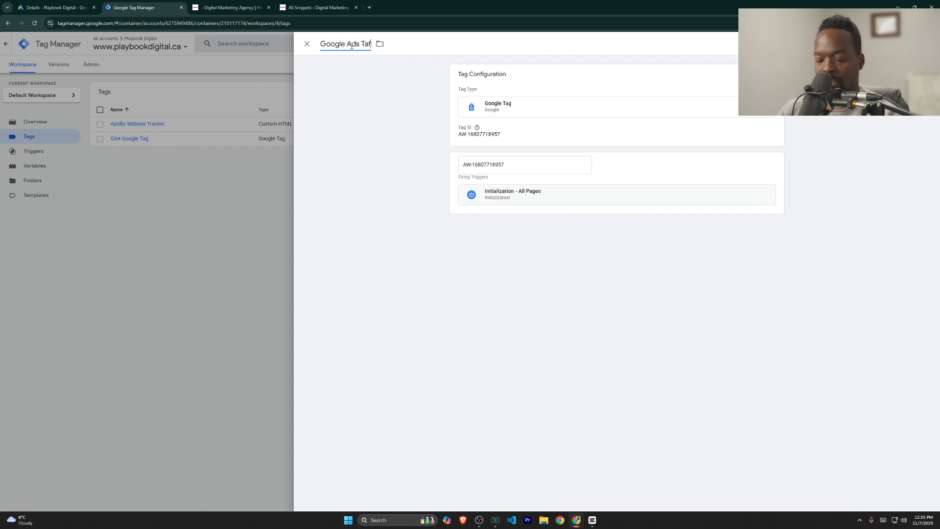
pyautogui.click(902, 44)
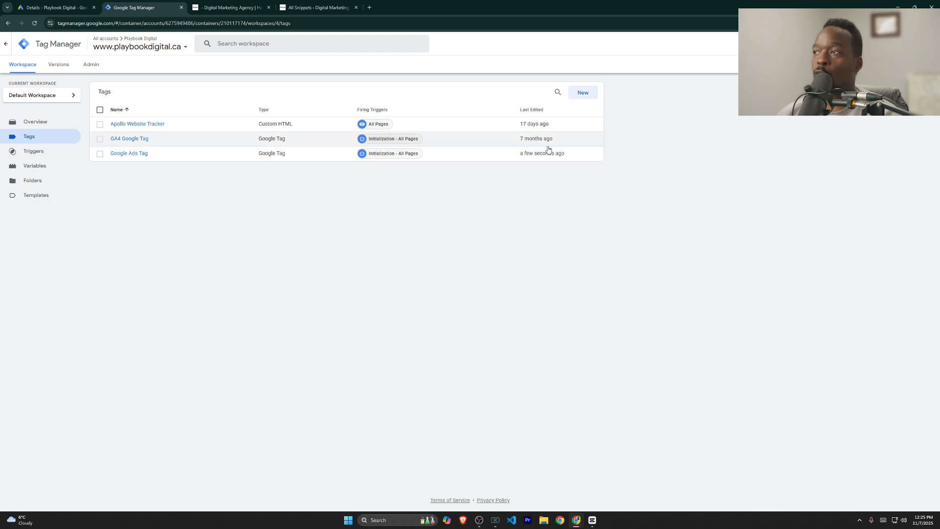
# Step: Create a Google Ads Calls from Website Conversion tag and paste in the website's phone number
pyautogui.click(583, 93)
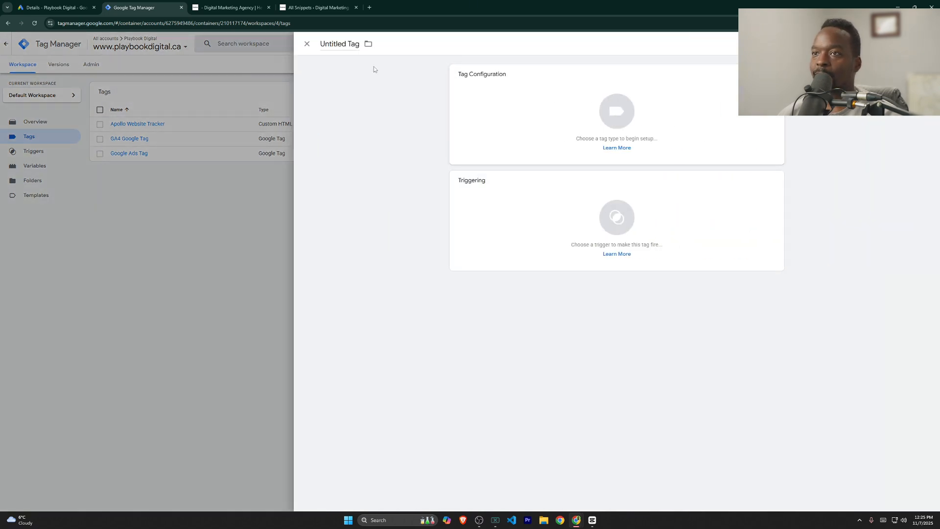
pyautogui.click(535, 94)
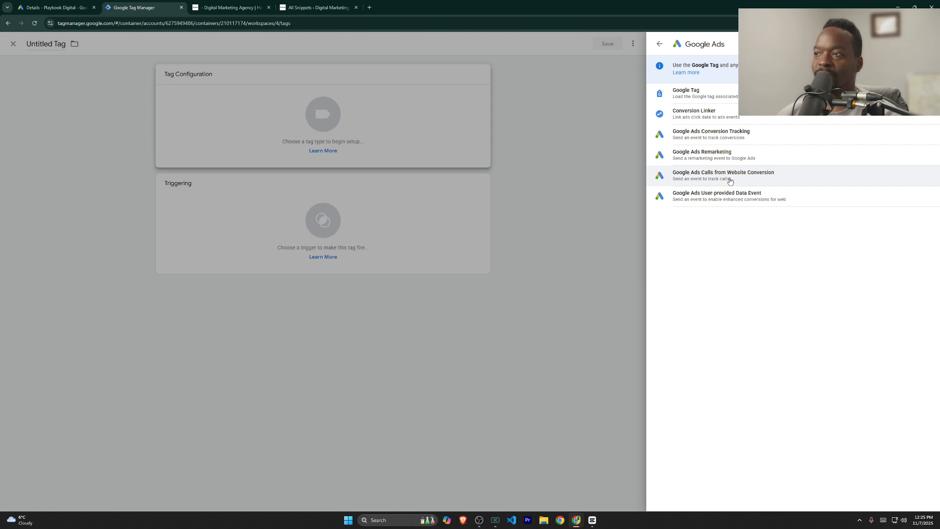
pyautogui.click(757, 179)
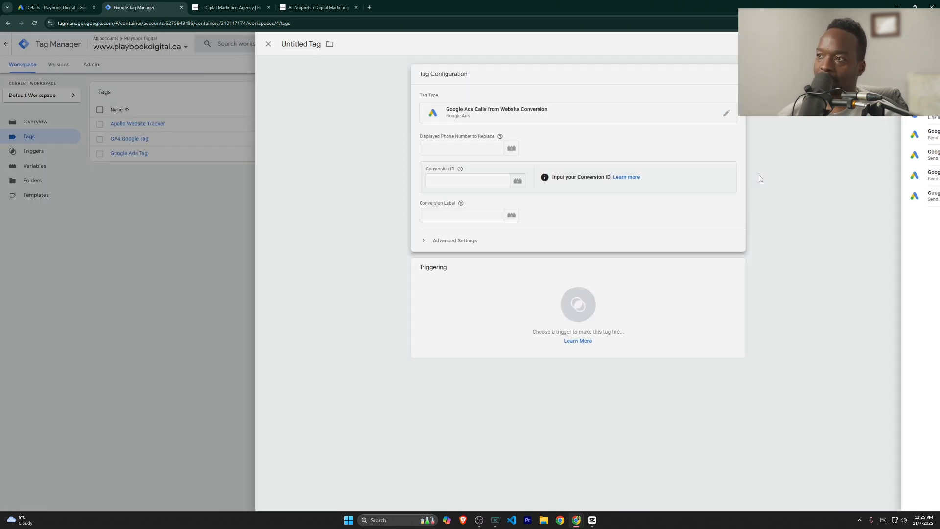
pyautogui.click(515, 154)
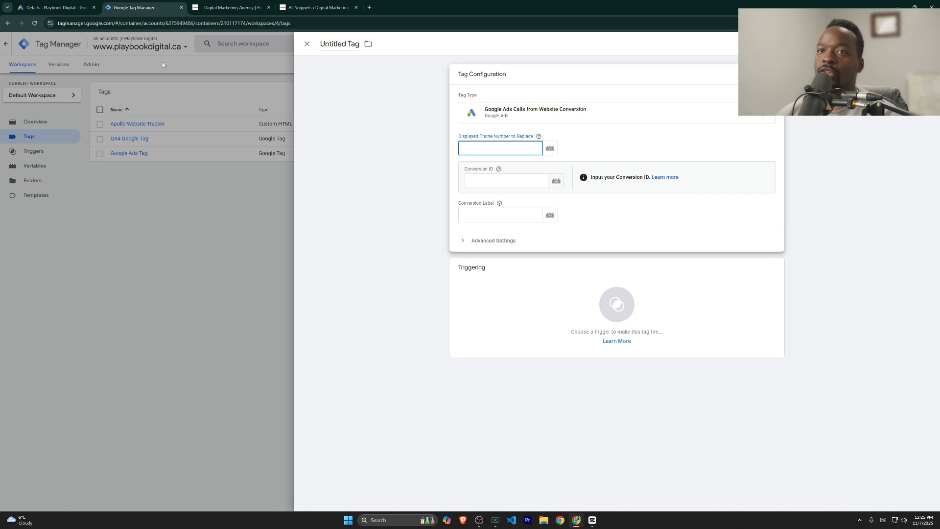
pyautogui.hotkey('ctrl', 'Tab')
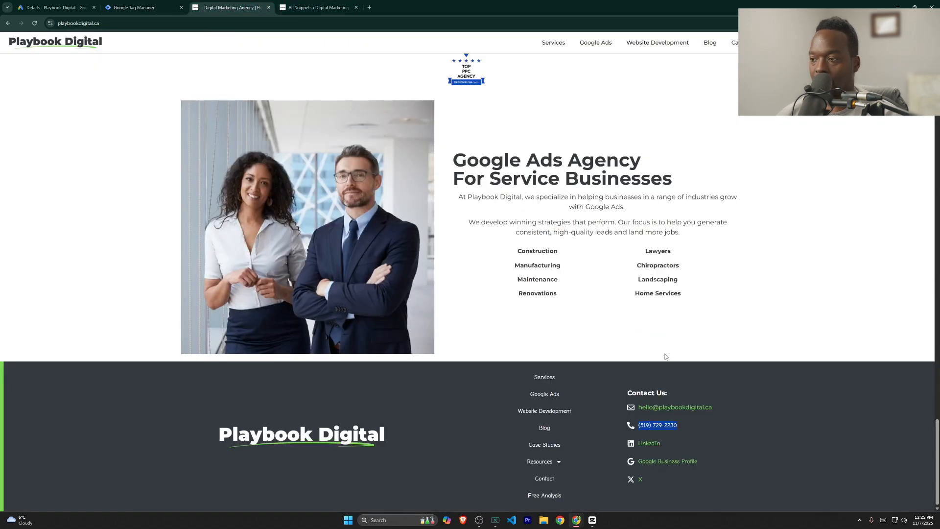
pyautogui.click(135, 7)
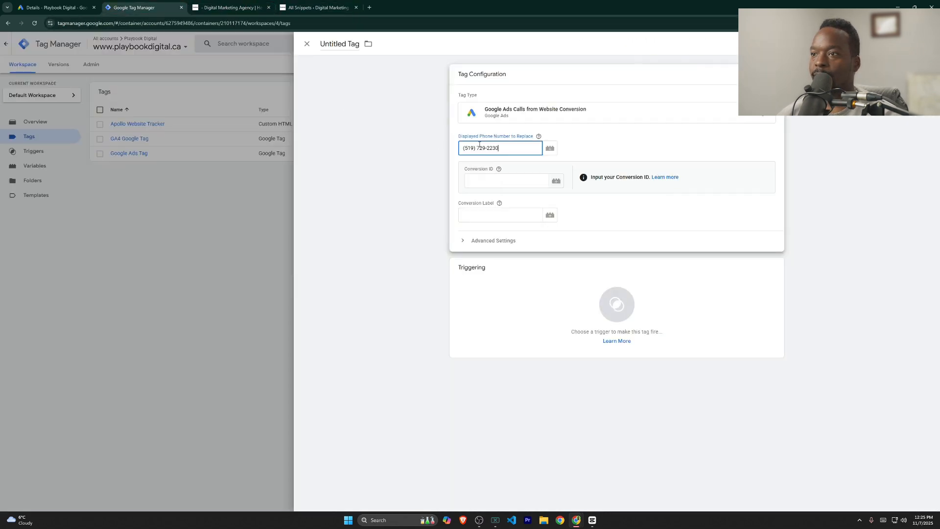
pyautogui.click(501, 183)
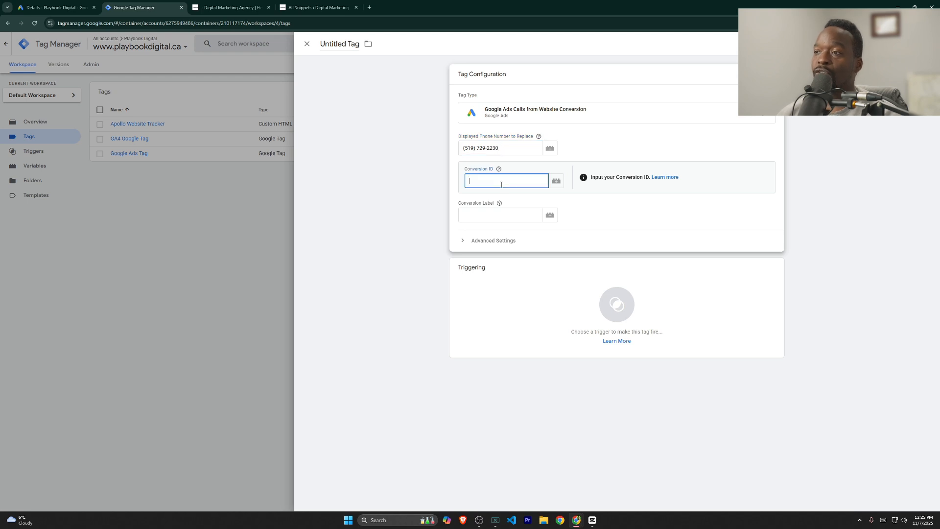
pyautogui.click(491, 218)
pyautogui.click(66, 6)
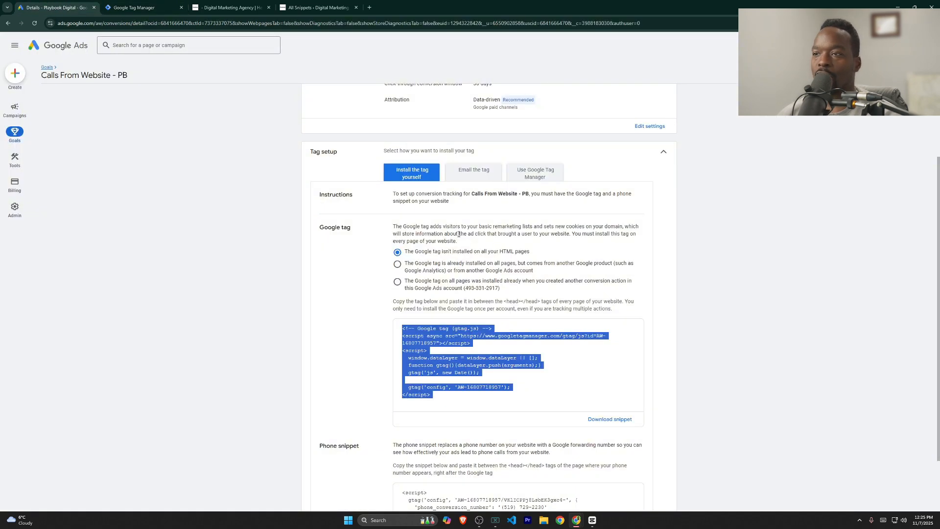
pyautogui.click(528, 180)
pyautogui.doubleClick(423, 368)
pyautogui.hotkey('ctrl', 'c')
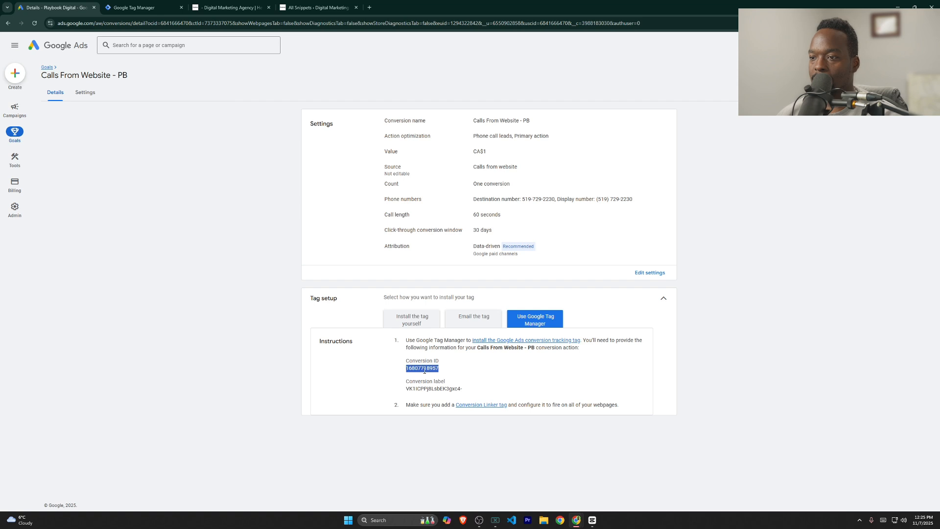
pyautogui.click(133, 7)
pyautogui.hotkey('shift', 'Tab')
pyautogui.hotkey('ctrl', 'v')
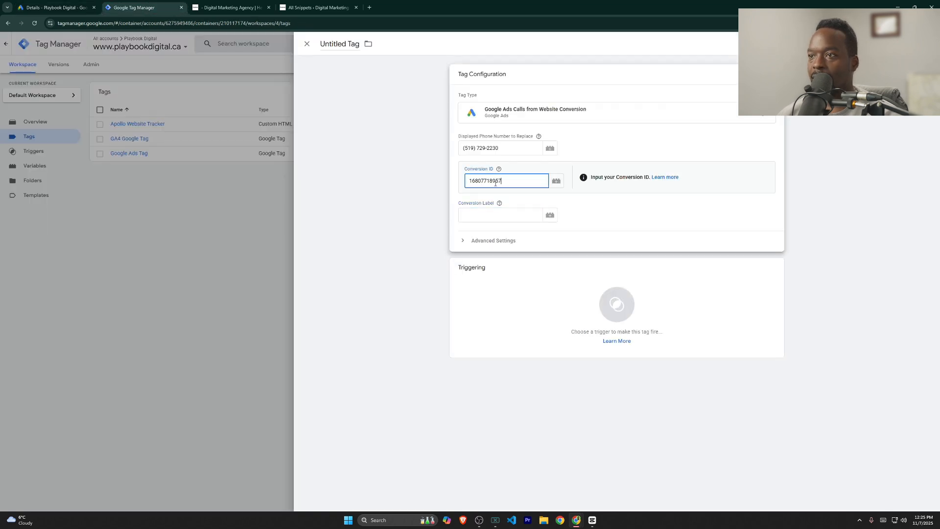
# Step: Copy the conversion label from Google Ads into the tag's Conversion Label field
pyautogui.click(61, 6)
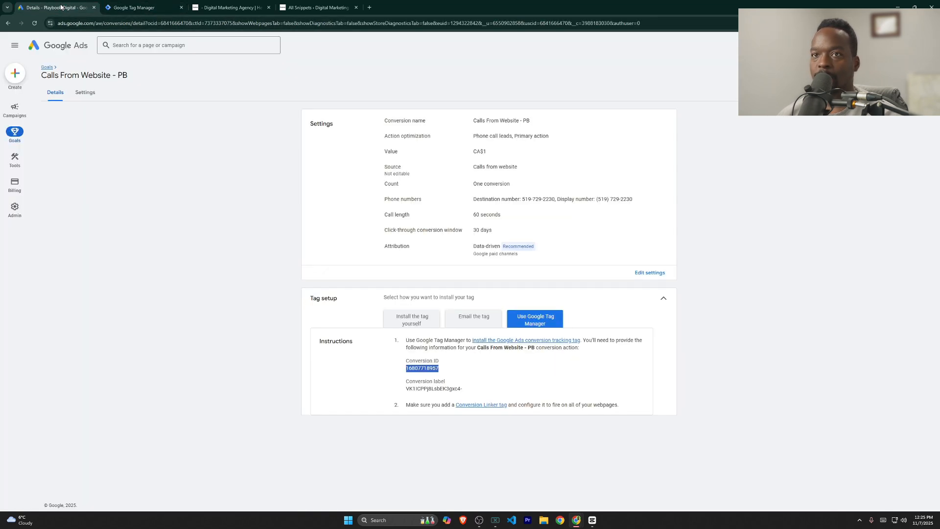
pyautogui.doubleClick(430, 390)
pyautogui.moveTo(482, 394); pyautogui.dragTo(400, 390)
pyautogui.hotkey('ctrl', 'c')
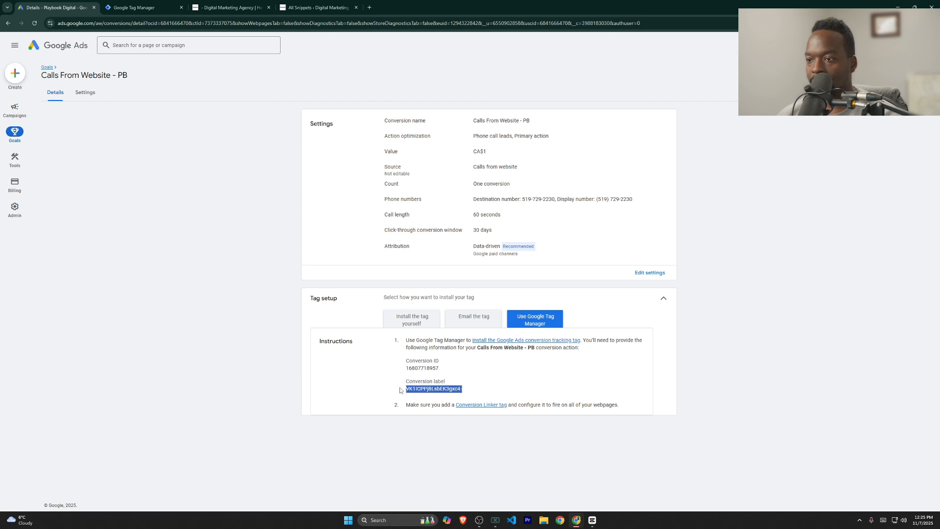
pyautogui.click(139, 11)
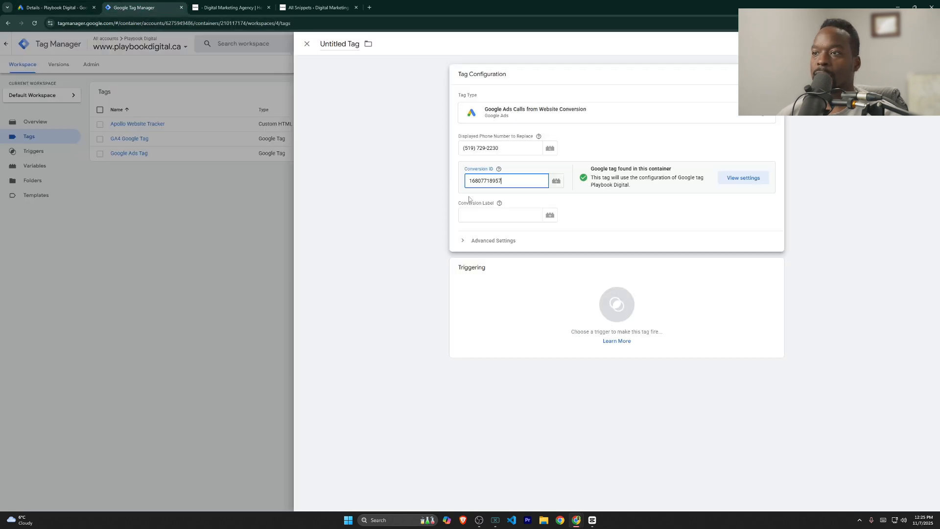
pyautogui.click(469, 215)
pyautogui.hotkey('ctrl', 'v')
pyautogui.click(504, 301)
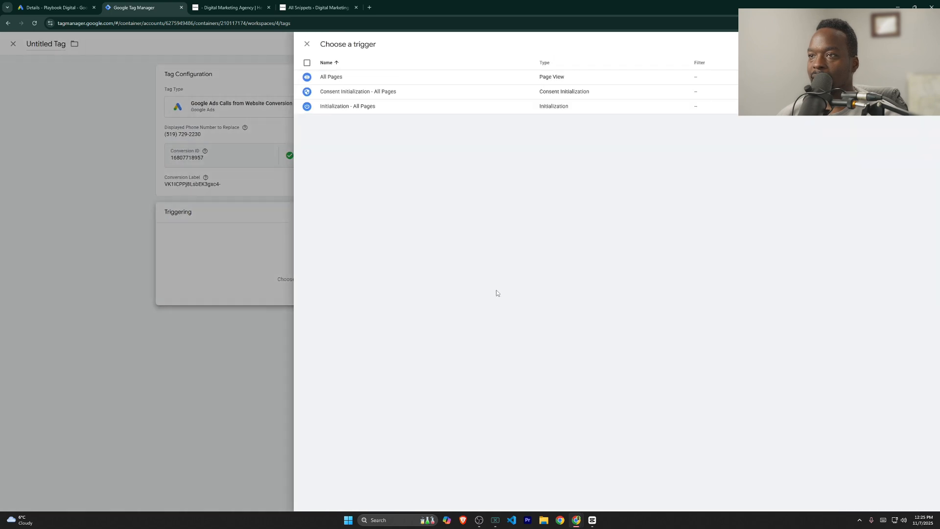
# Step: Attach the triggers, keeping only All Pages and dropping Consent Initialization and Initialization
pyautogui.click(307, 63)
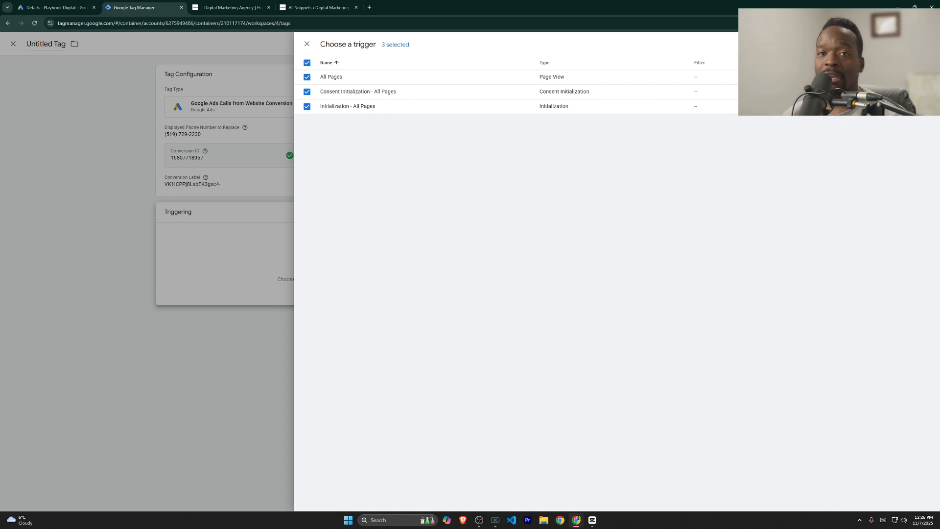
pyautogui.click(919, 44)
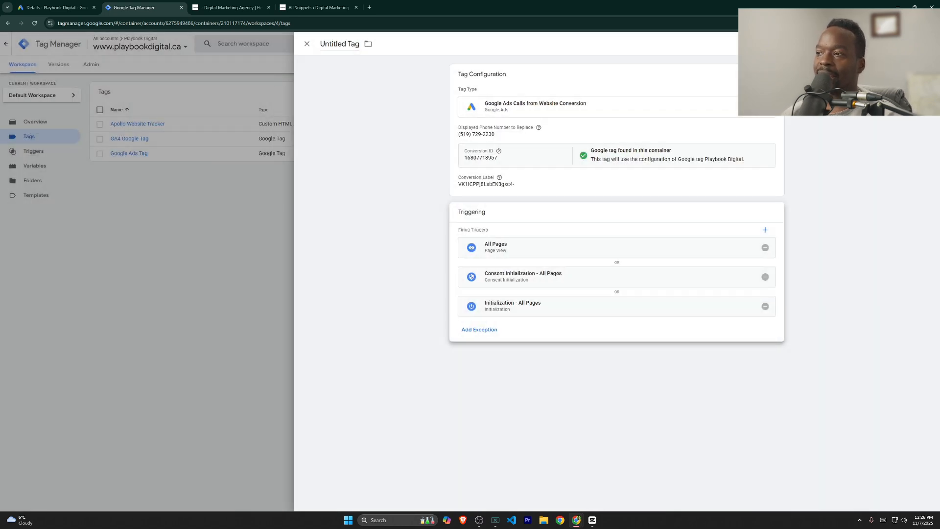
pyautogui.click(765, 277)
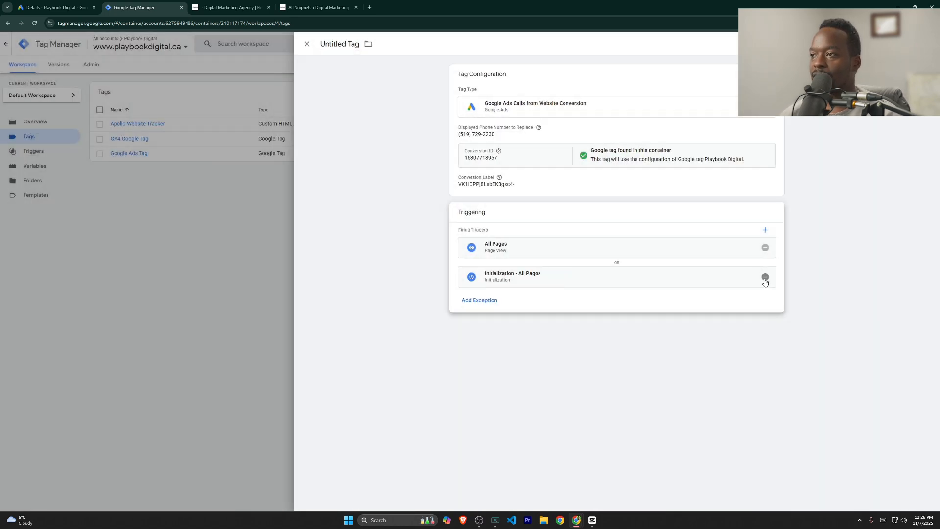
pyautogui.click(765, 277)
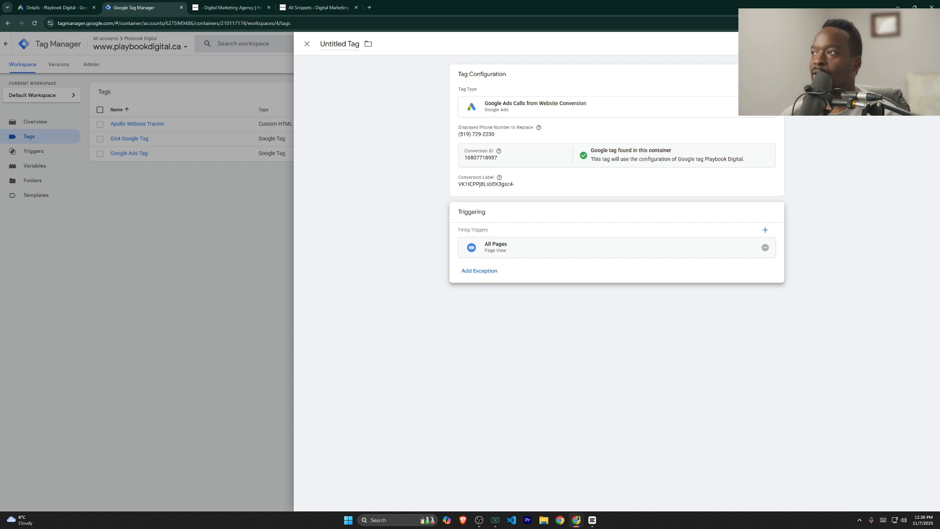
# Step: Save the tag as 'Google Ads Calls from Website Conversion'
pyautogui.click(907, 43)
pyautogui.click(448, 137)
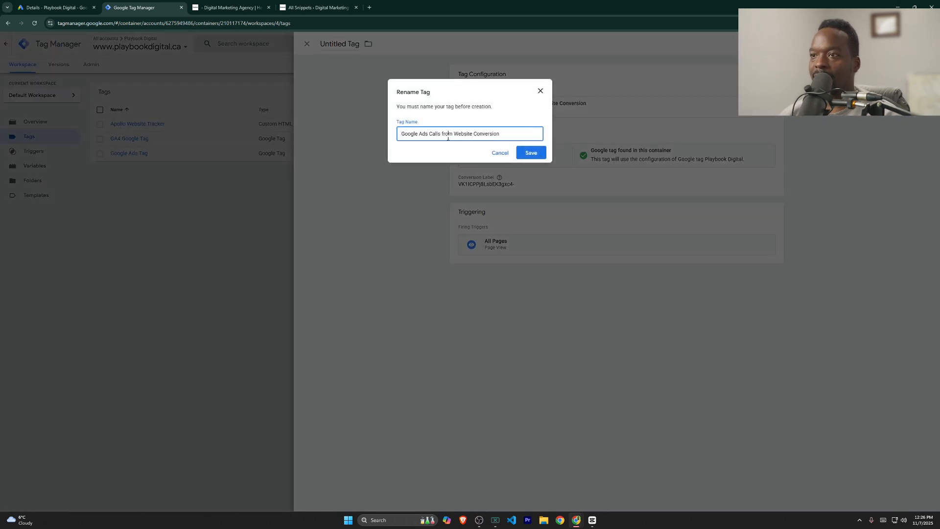
pyautogui.doubleClick(448, 138)
pyautogui.click(447, 139)
pyautogui.click(532, 153)
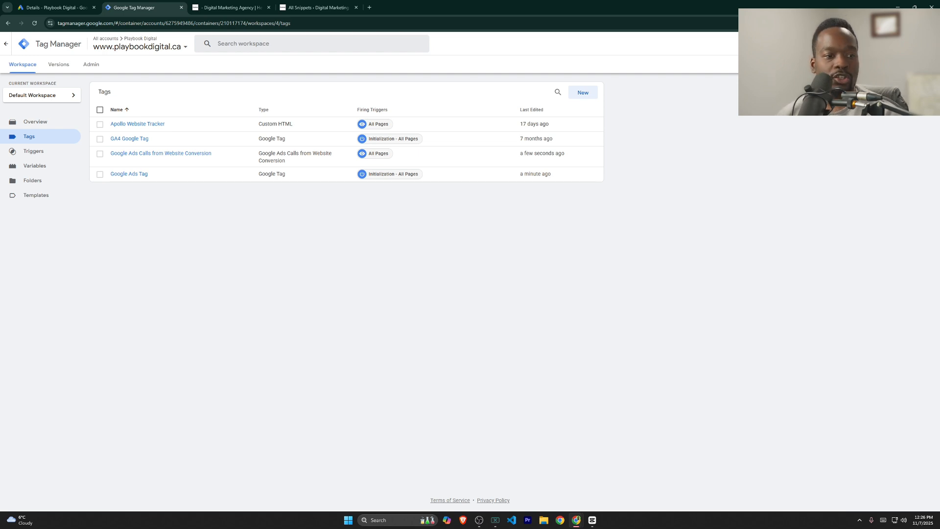
# Step: Connect a Tag Assistant preview to playbookdigital.ca and select the site's debug address
pyautogui.click(886, 64)
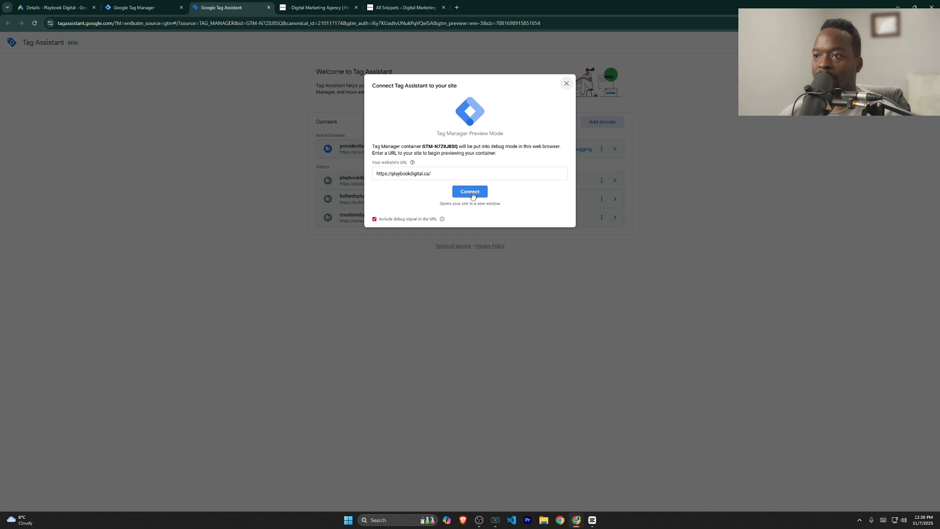
pyautogui.click(472, 193)
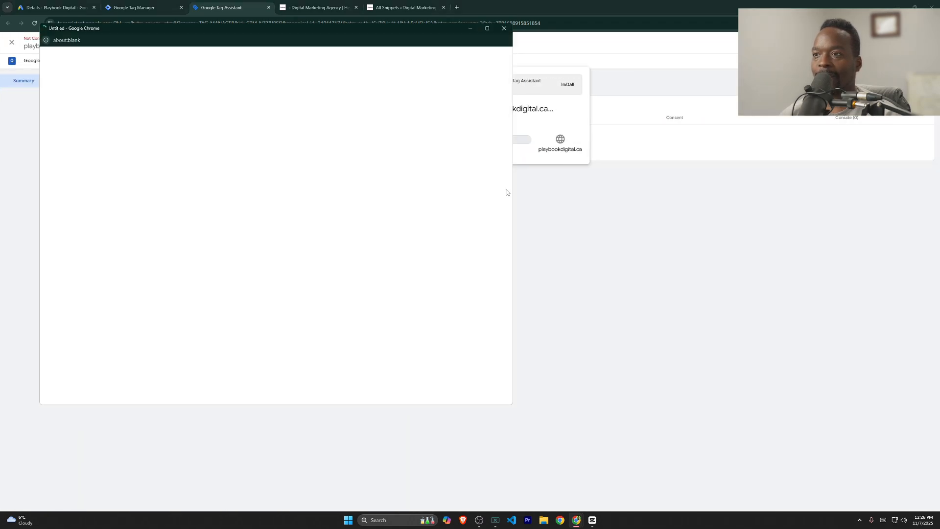
pyautogui.moveTo(386, 28); pyautogui.dragTo(793, 18)
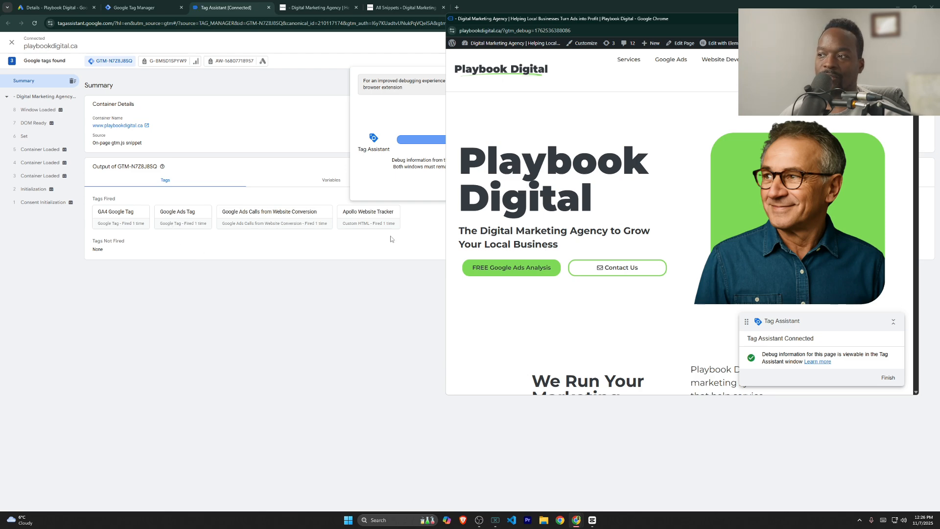
pyautogui.scroll(-10, 640, 303)
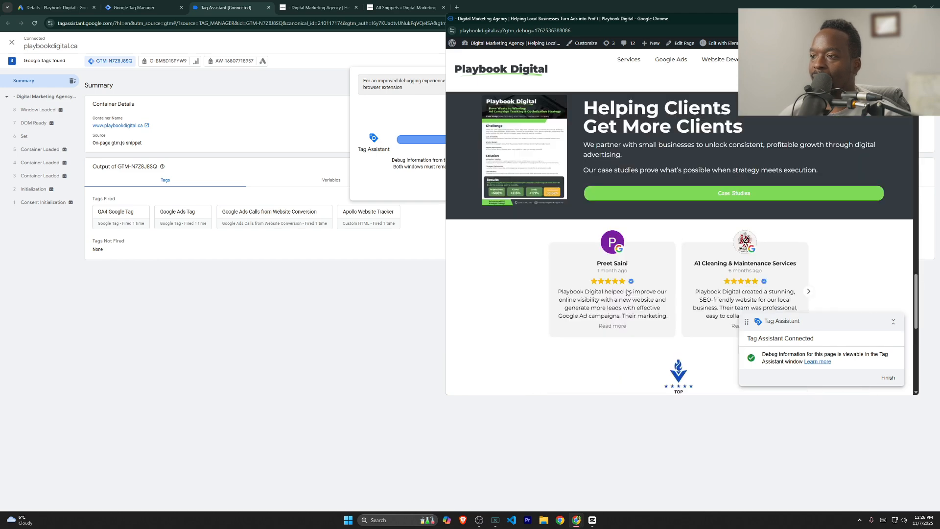
pyautogui.scroll(-8, 626, 293)
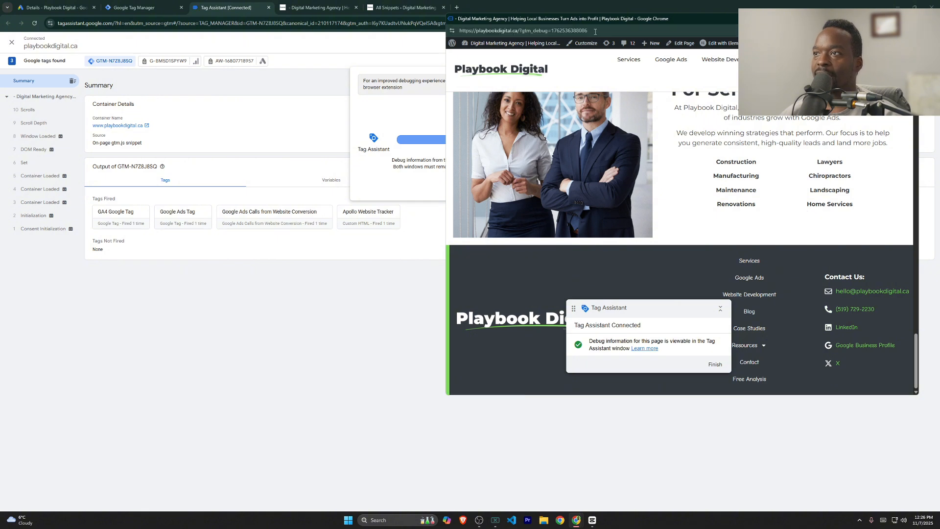
pyautogui.click(536, 30)
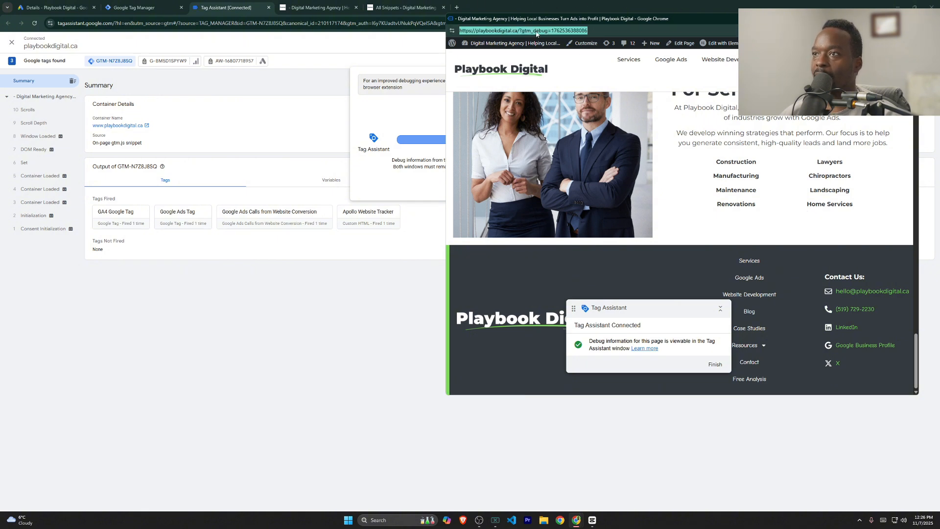
# Step: Load the copied debug address with #google-wcc-debug appended in a new tab
pyautogui.hotkey('ctrl', 'c')
pyautogui.click(473, 5)
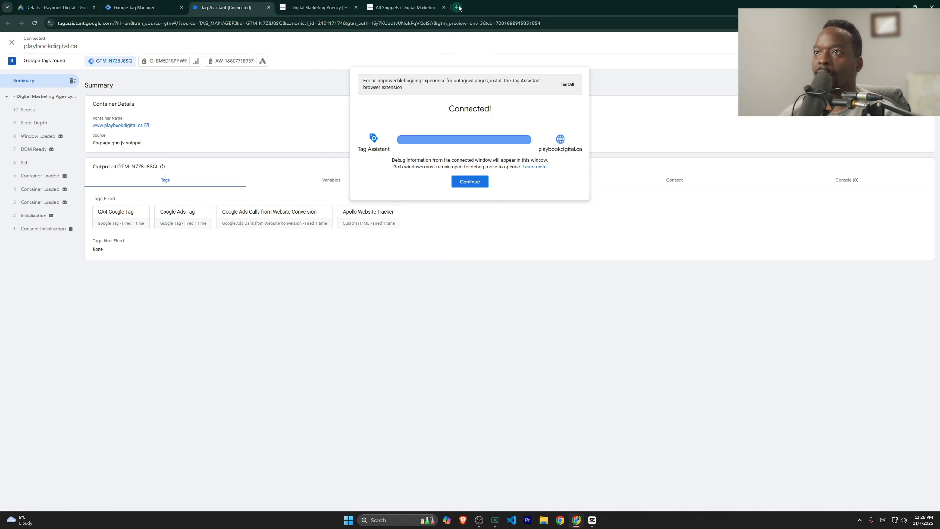
pyautogui.click(456, 7)
pyautogui.hotkey('ctrl', 'v')
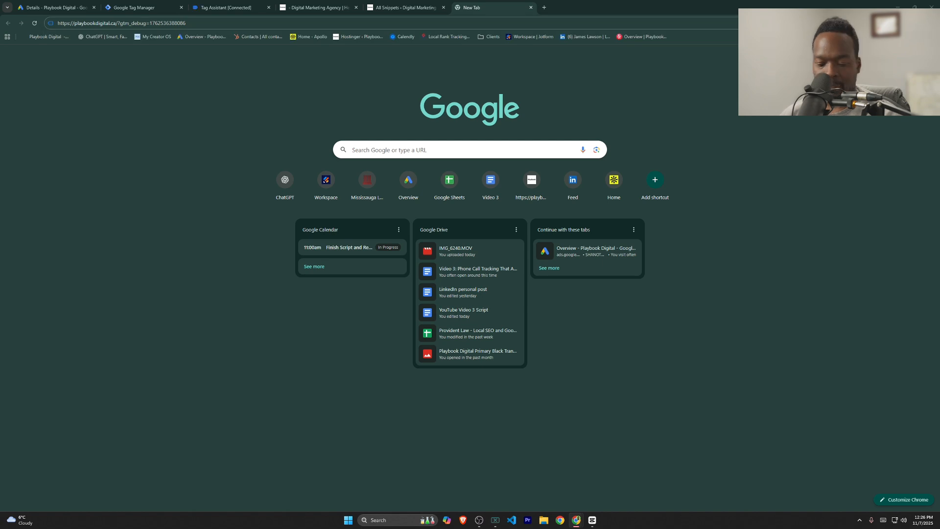
pyautogui.click(195, 23)
pyautogui.hotkey('ctrl', 'v')
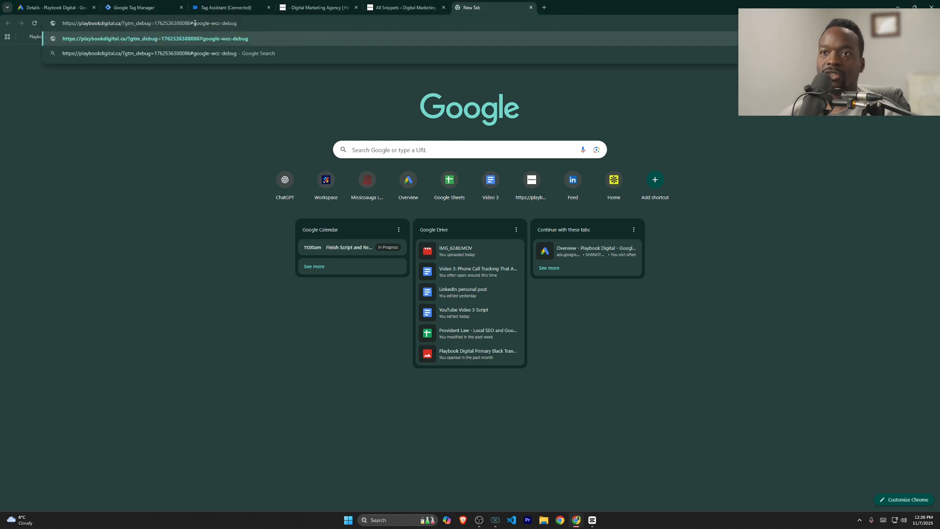
pyautogui.moveTo(191, 24); pyautogui.dragTo(194, 23)
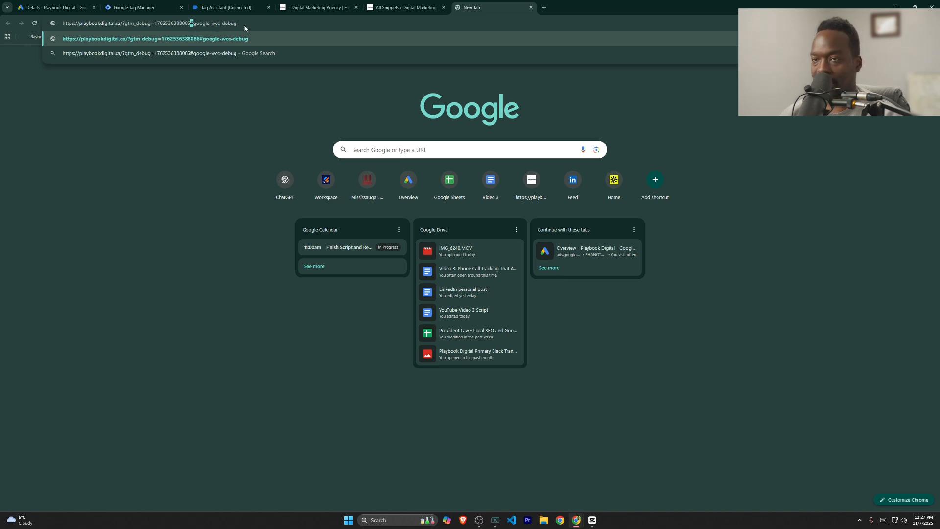
pyautogui.press('Return')
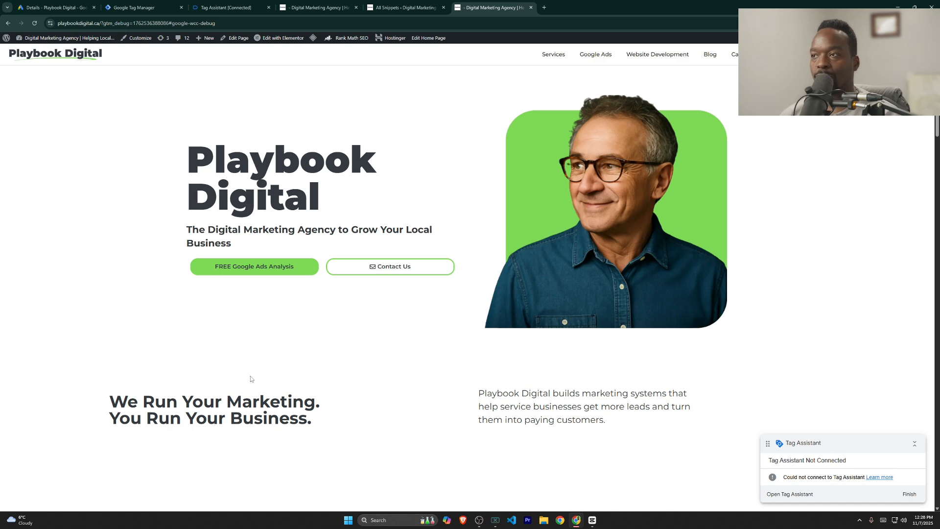
# Step: Scroll down to the site footer showing the phone number
pyautogui.scroll(-10, 259, 378)
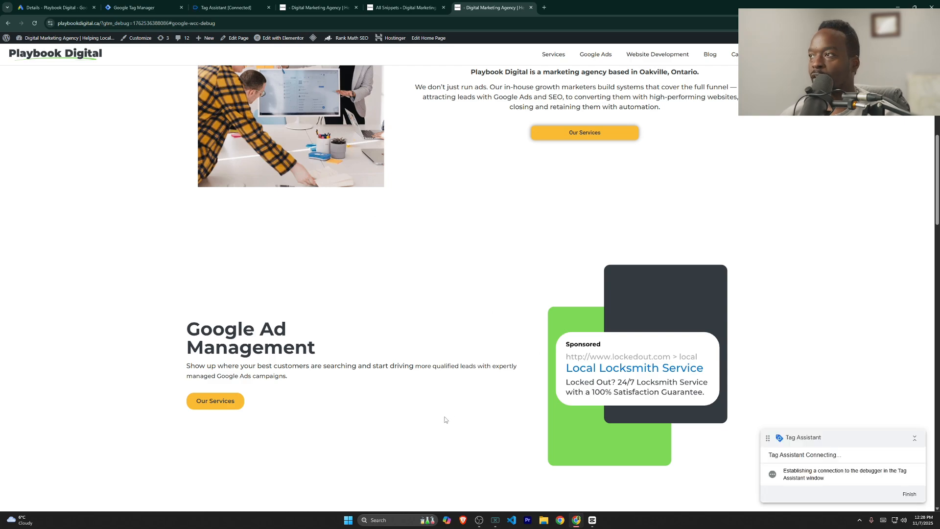
pyautogui.scroll(-15, 446, 416)
pyautogui.scroll(-15, 445, 434)
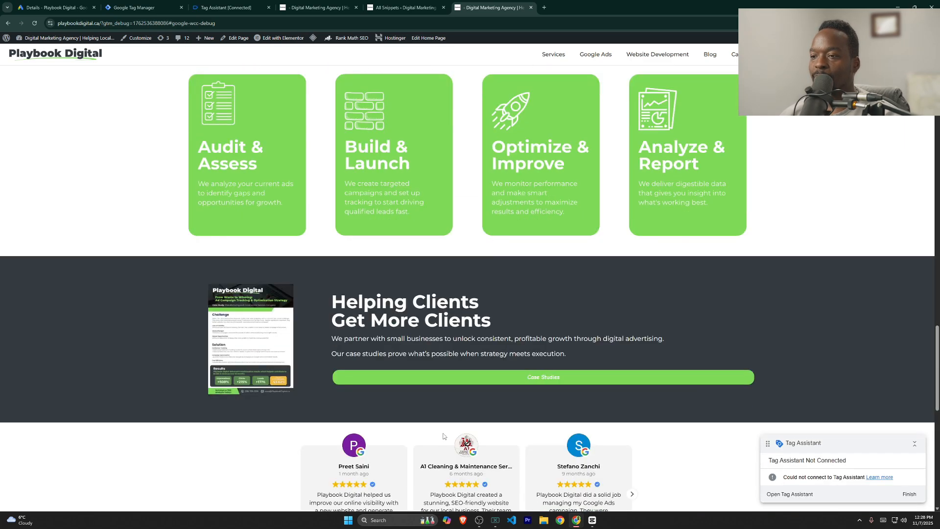
pyautogui.scroll(3, 444, 437)
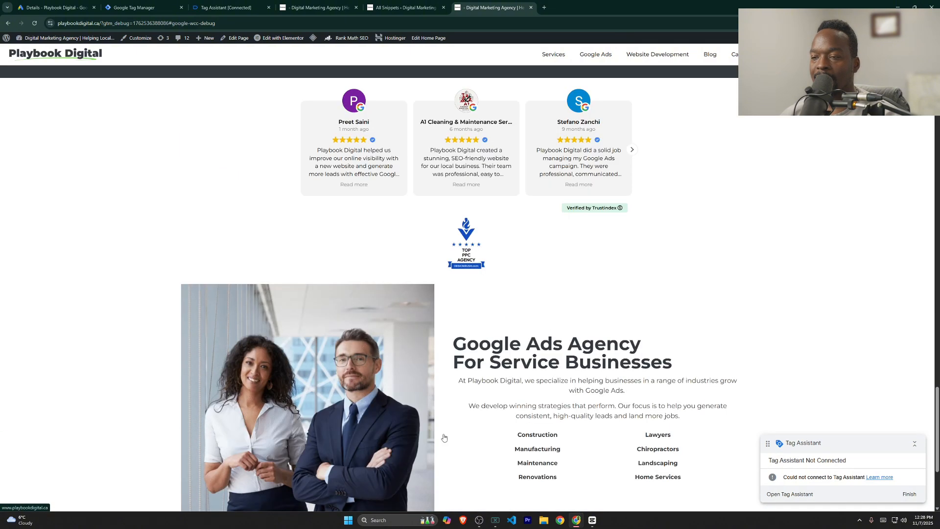
pyautogui.scroll(-3, 443, 438)
pyautogui.moveTo(849, 450); pyautogui.dragTo(842, 439)
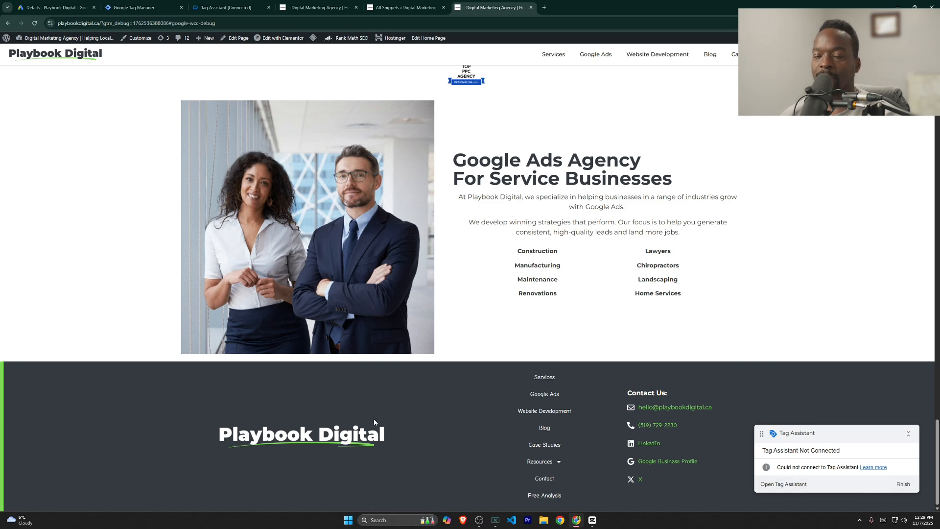
pyautogui.scroll(6, 265, 394)
pyautogui.scroll(-5, 265, 394)
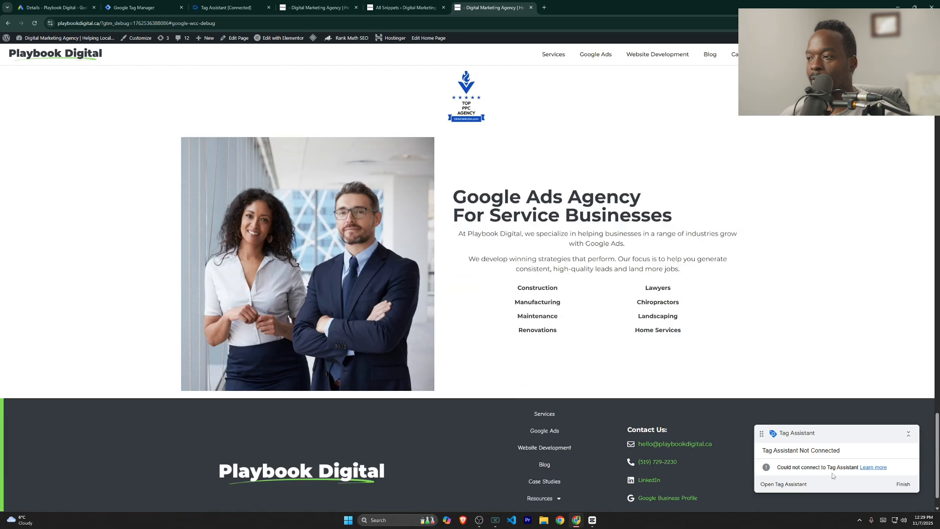
pyautogui.click(791, 485)
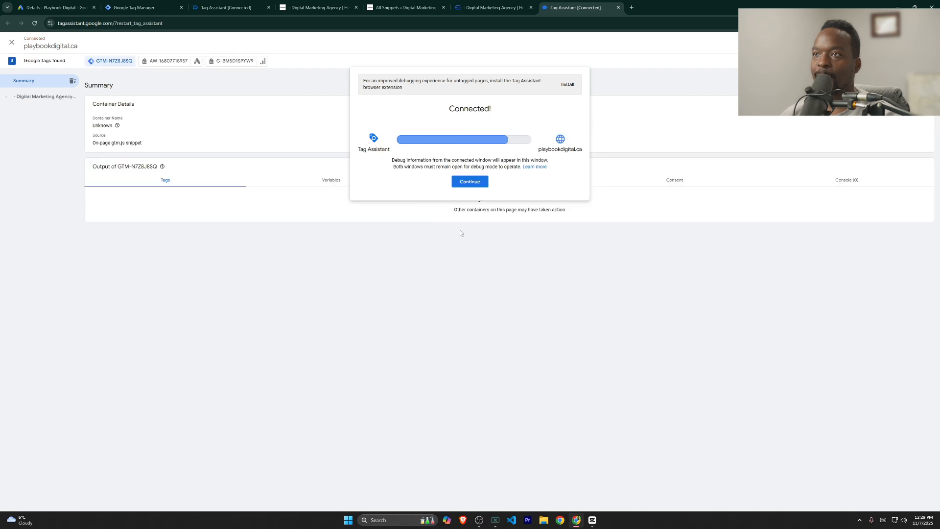
pyautogui.click(480, 184)
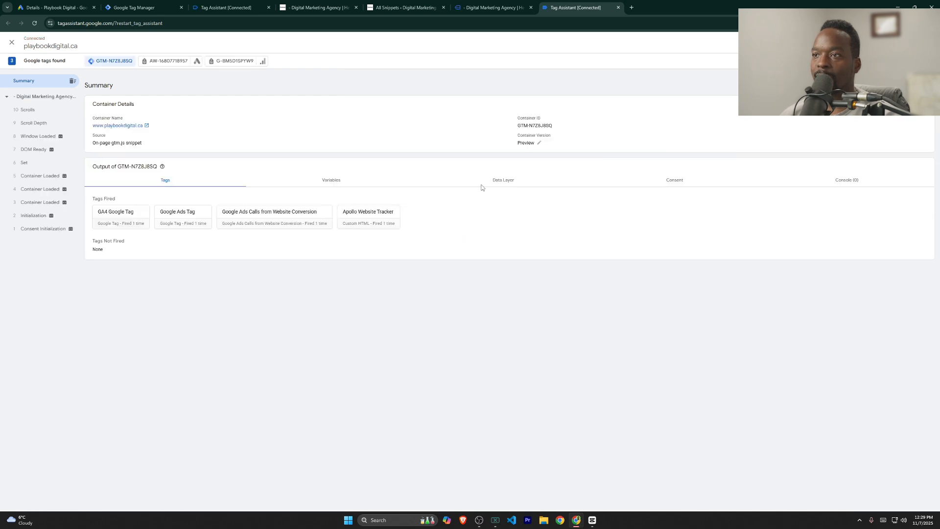
pyautogui.click(488, 9)
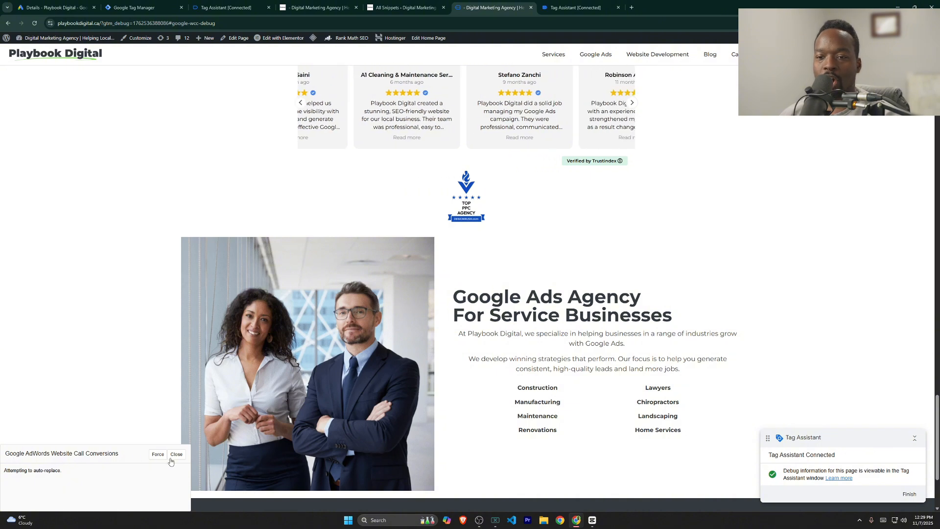
pyautogui.scroll(-3, 570, 326)
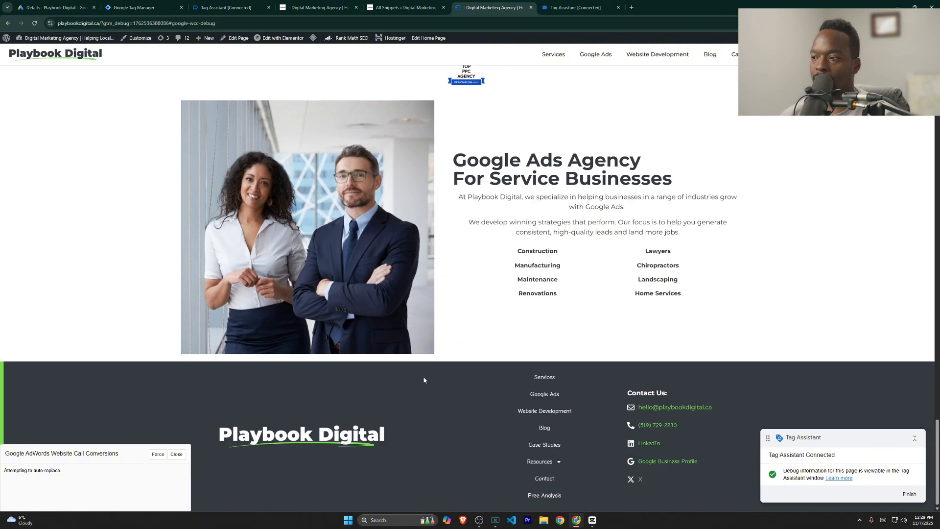
pyautogui.click(157, 454)
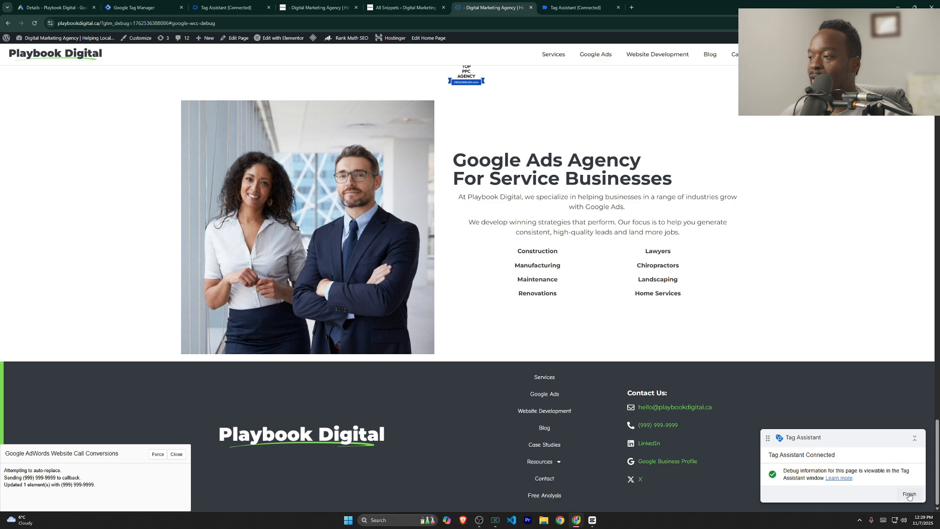
pyautogui.click(909, 493)
# Step: Close the site and Tag Assistant tabs and return to Tag Manager
pyautogui.click(531, 8)
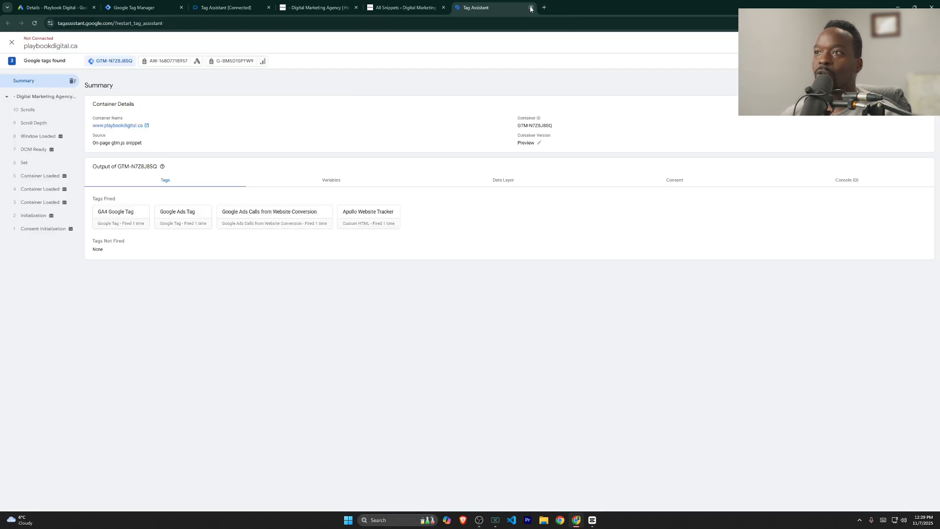
pyautogui.click(530, 7)
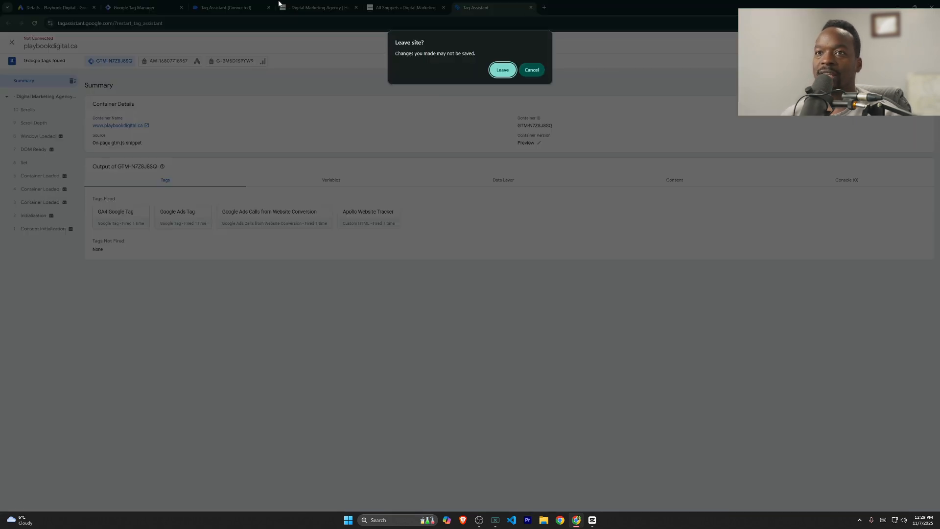
pyautogui.click(500, 72)
pyautogui.click(137, 7)
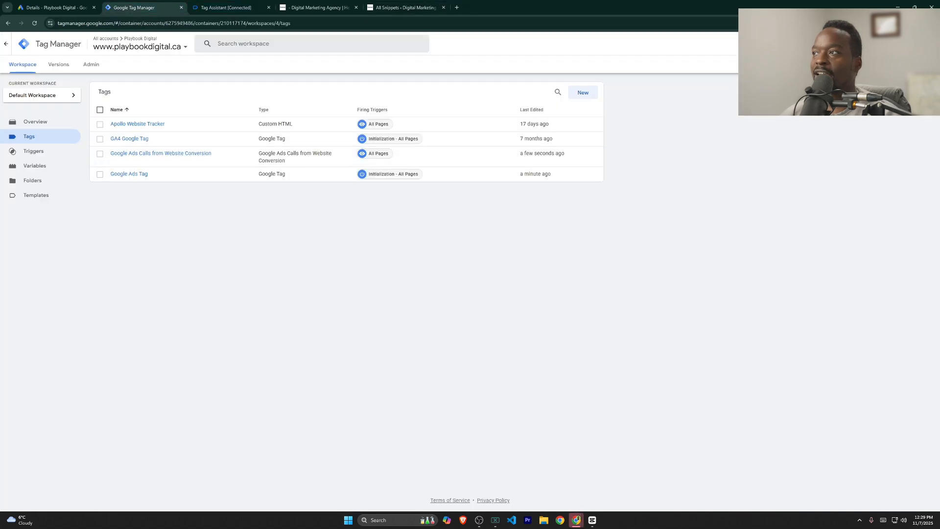
# Step: Submit and publish the workspace as version 'added dynamic call tracking'
pyautogui.click(910, 44)
pyautogui.click(528, 131)
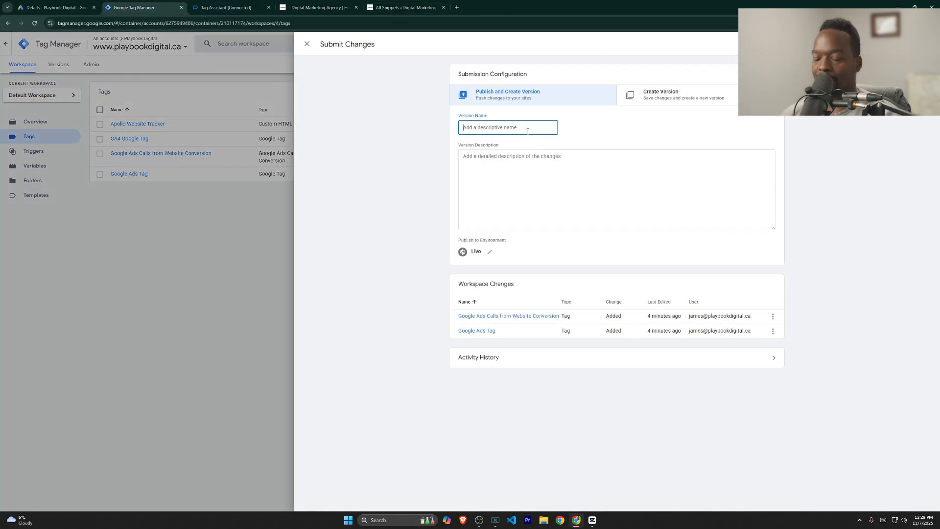
pyautogui.write('added dynamic ')
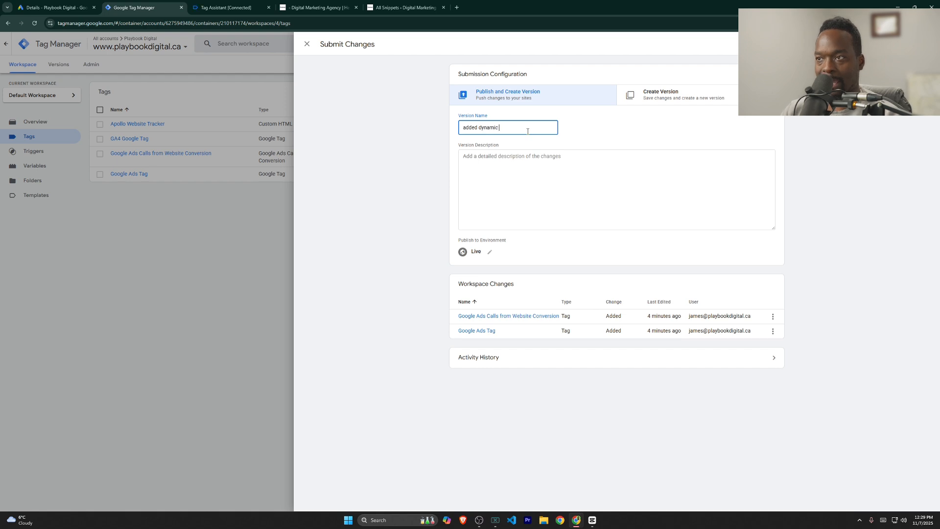
pyautogui.write('call tracking')
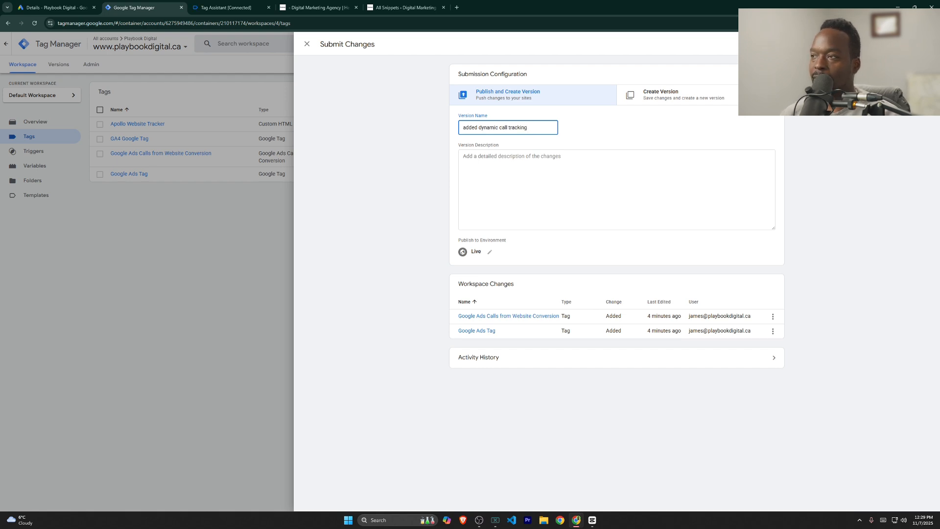
pyautogui.click(914, 44)
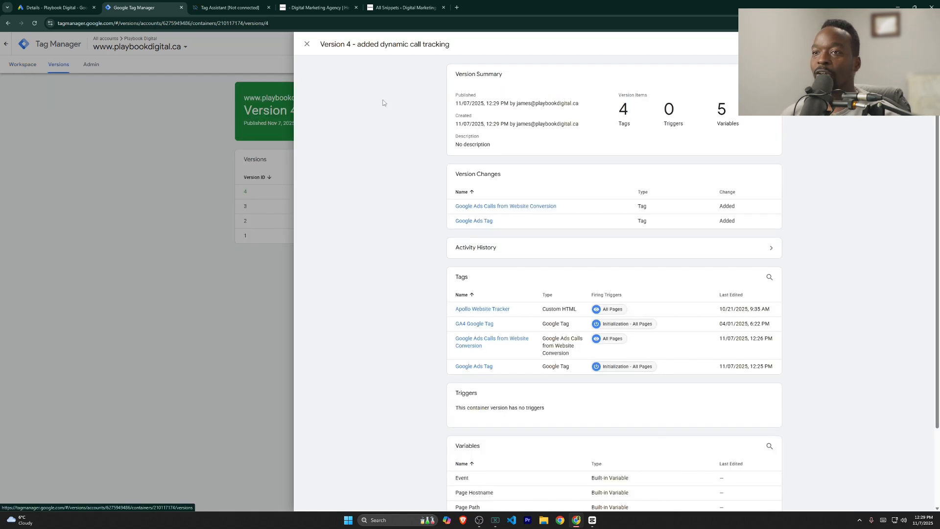
# Step: Close the Version 4 summary panel
pyautogui.click(307, 45)
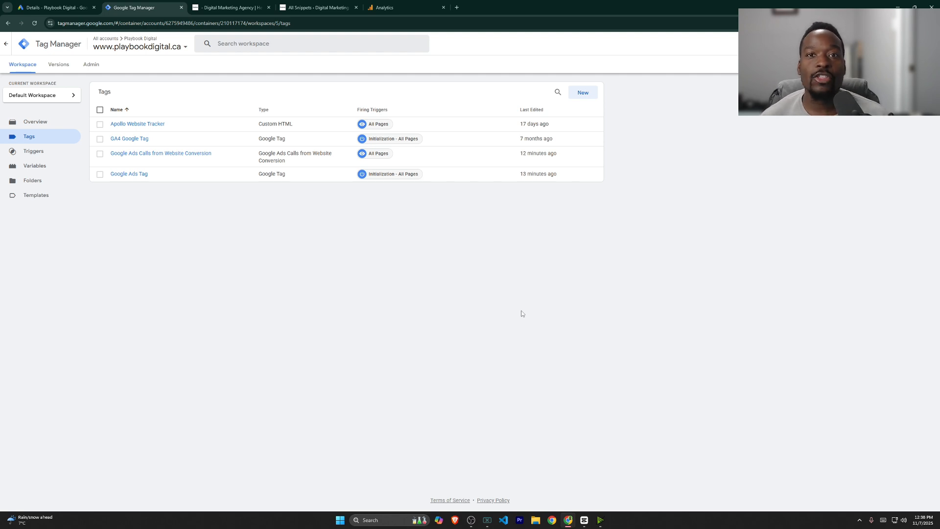
# Step: Enable Click URL as a built-in variable
pyautogui.click(33, 151)
pyautogui.click(37, 165)
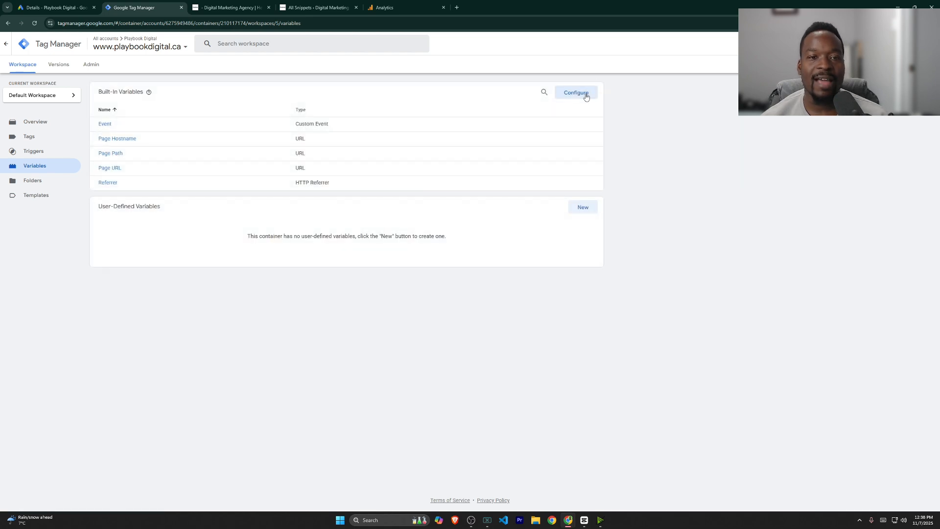
pyautogui.click(580, 93)
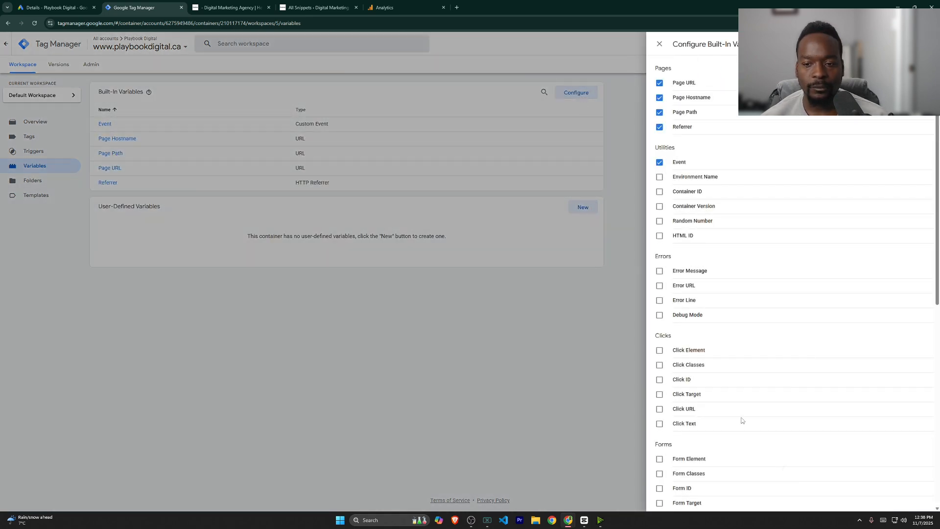
pyautogui.click(664, 414)
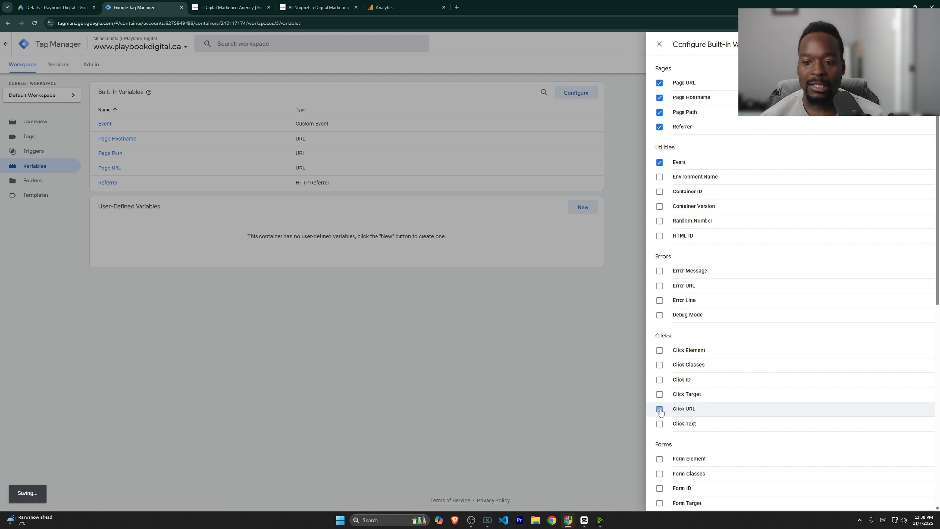
pyautogui.scroll(-9, 732, 443)
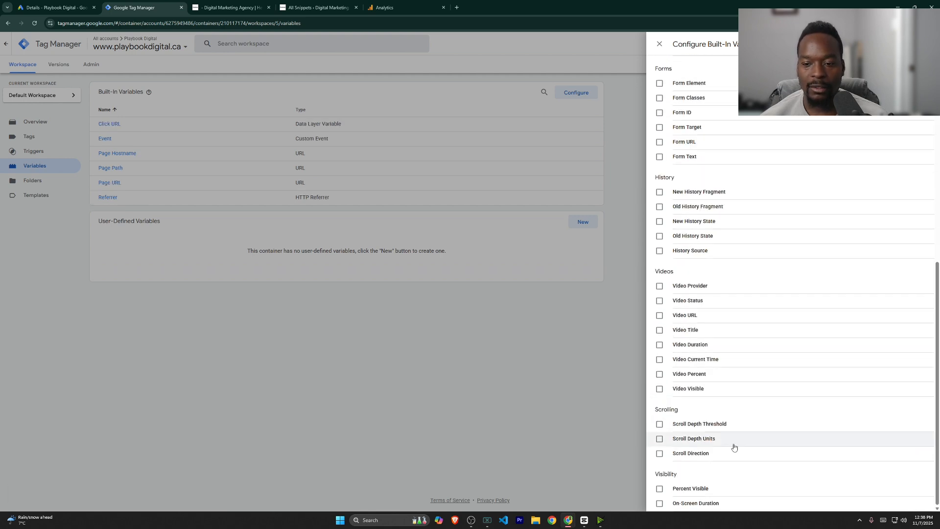
pyautogui.scroll(5, 732, 443)
pyautogui.click(659, 44)
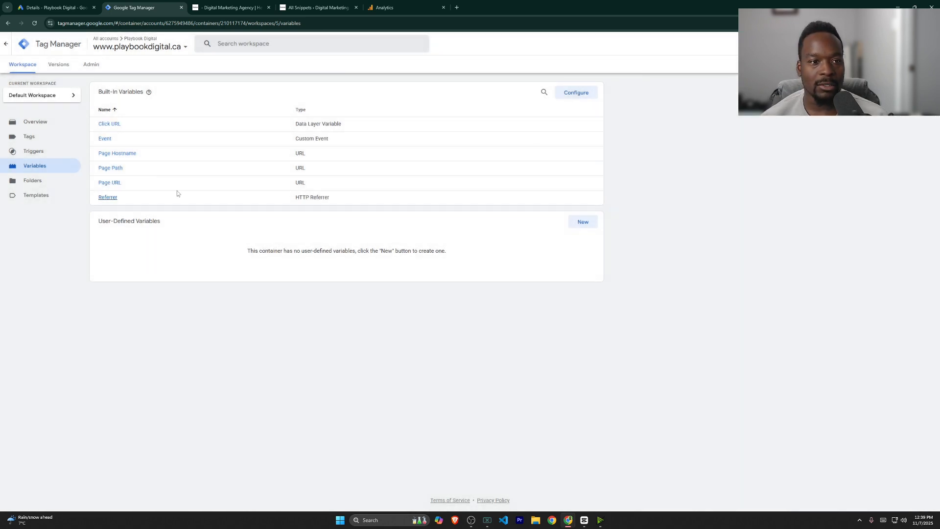
# Step: Create a Just Links trigger on some link clicks where Click URL contains tel
pyautogui.click(39, 155)
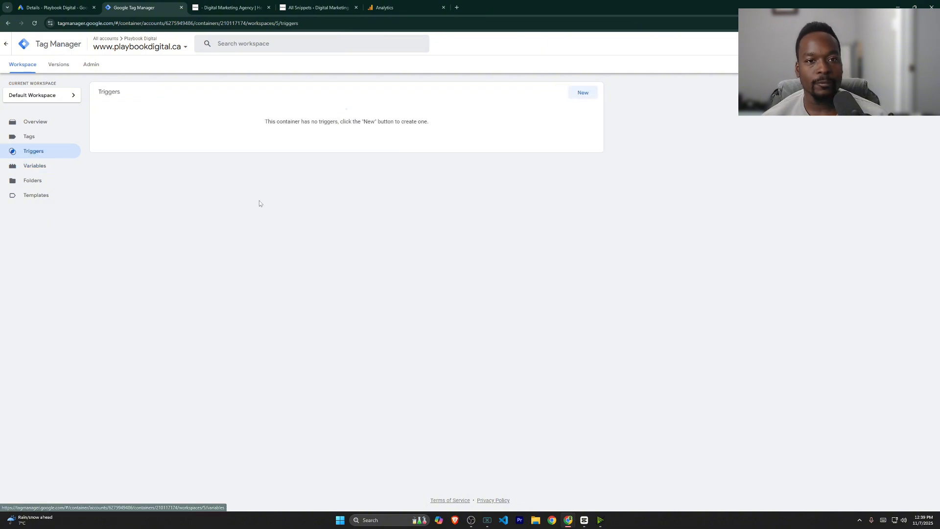
pyautogui.click(583, 95)
pyautogui.click(541, 140)
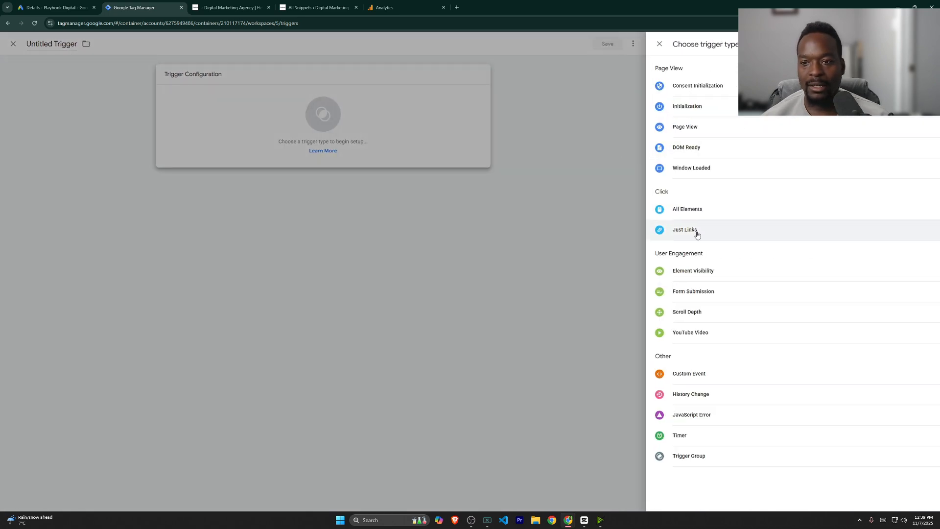
pyautogui.click(697, 235)
pyautogui.click(514, 173)
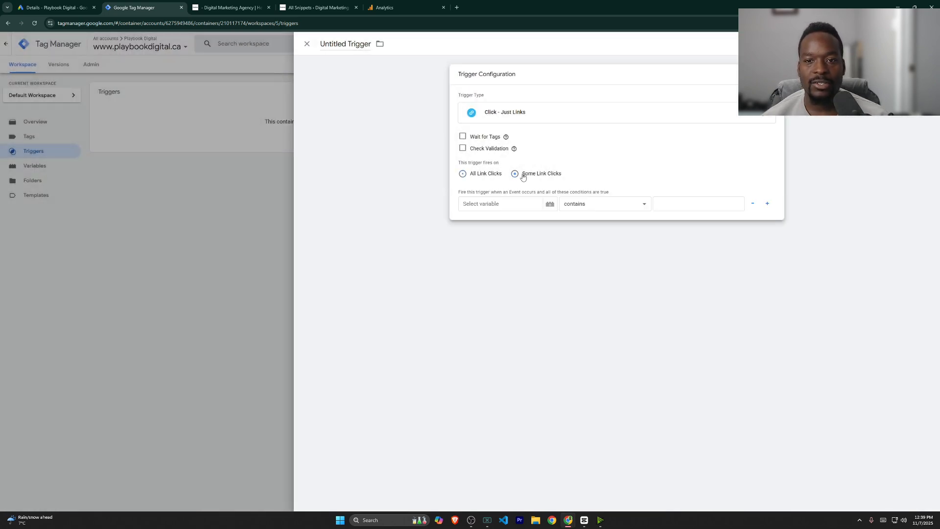
pyautogui.click(497, 203)
pyautogui.click(490, 220)
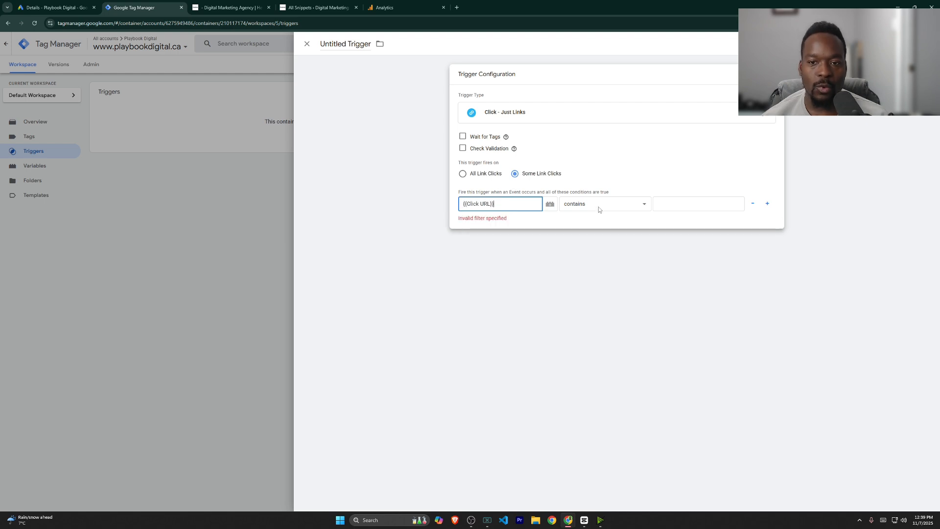
pyautogui.click(679, 209)
pyautogui.write('tel:')
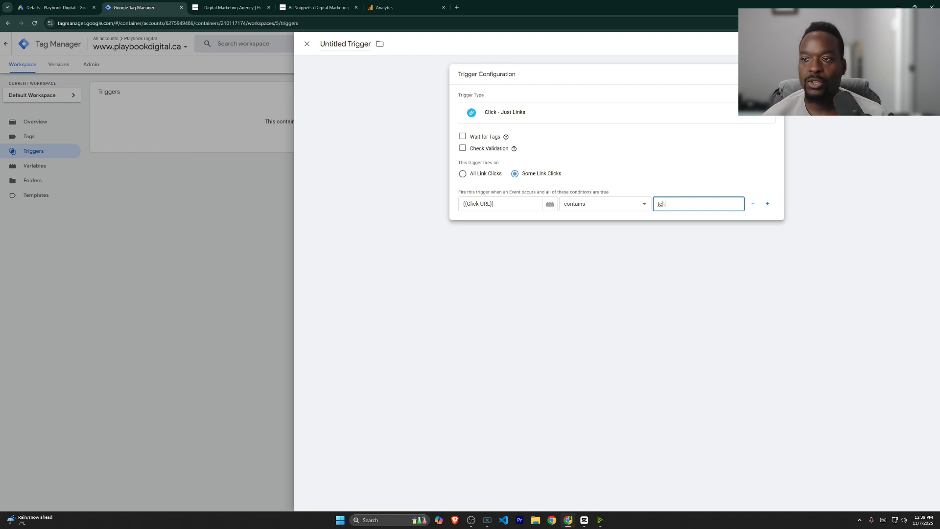
# Step: Save the new trigger under the name tel_click
pyautogui.click(914, 43)
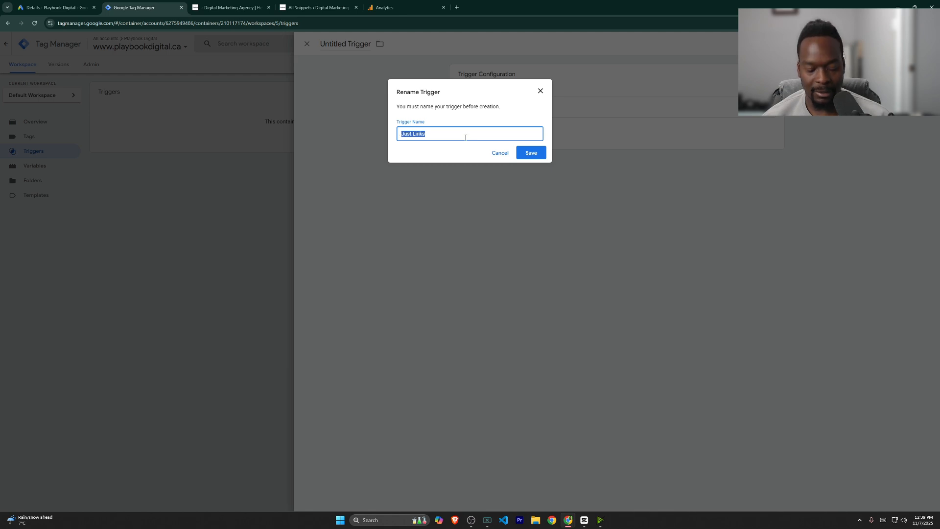
pyautogui.write('Te')
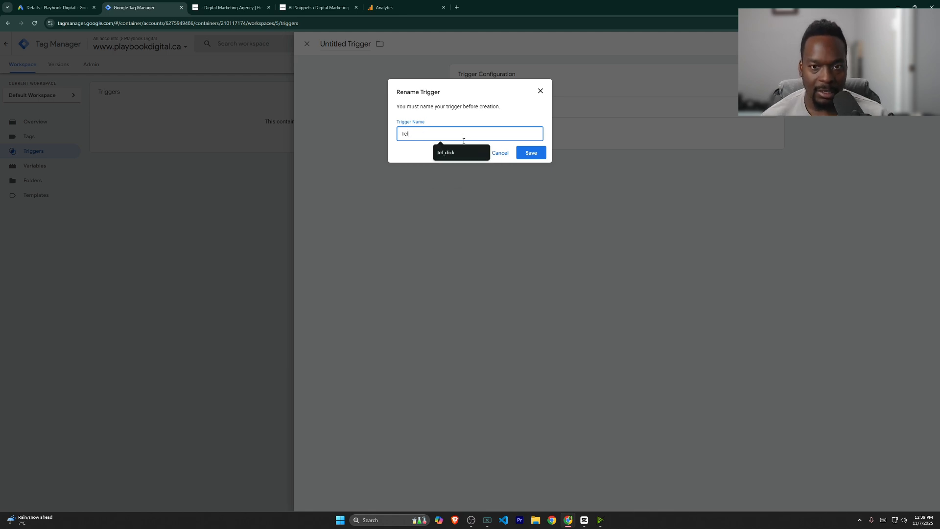
pyautogui.click(461, 152)
pyautogui.click(531, 153)
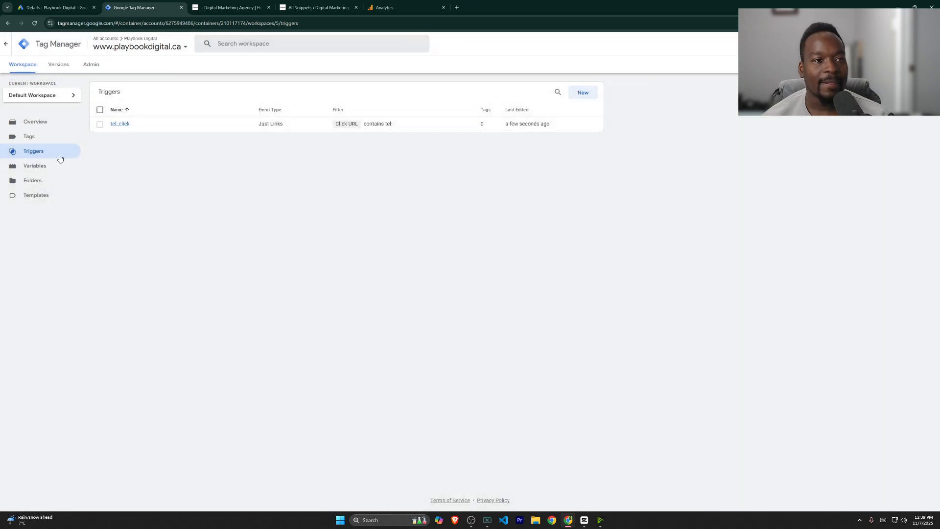
pyautogui.click(30, 138)
# Step: Create a GA4 Event tag using the measurement ID copied from Analytics
pyautogui.click(581, 95)
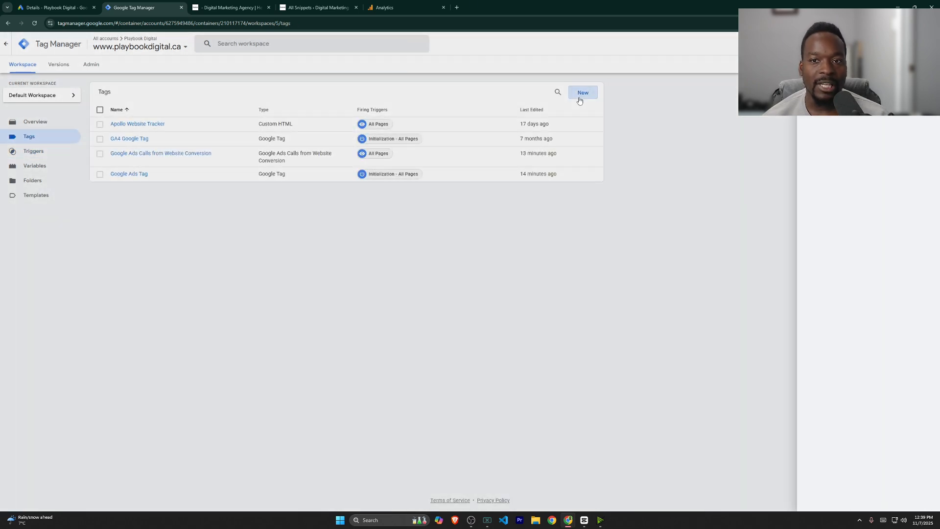
pyautogui.click(543, 140)
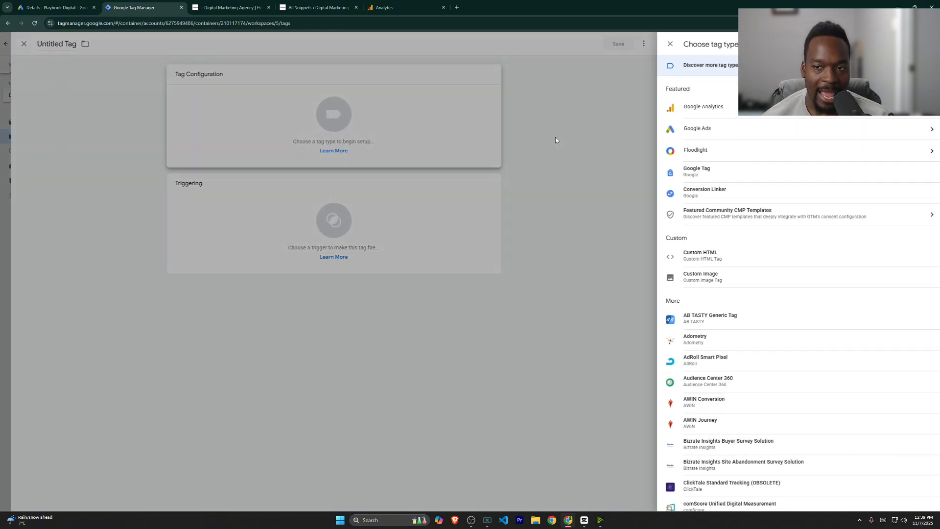
pyautogui.click(711, 112)
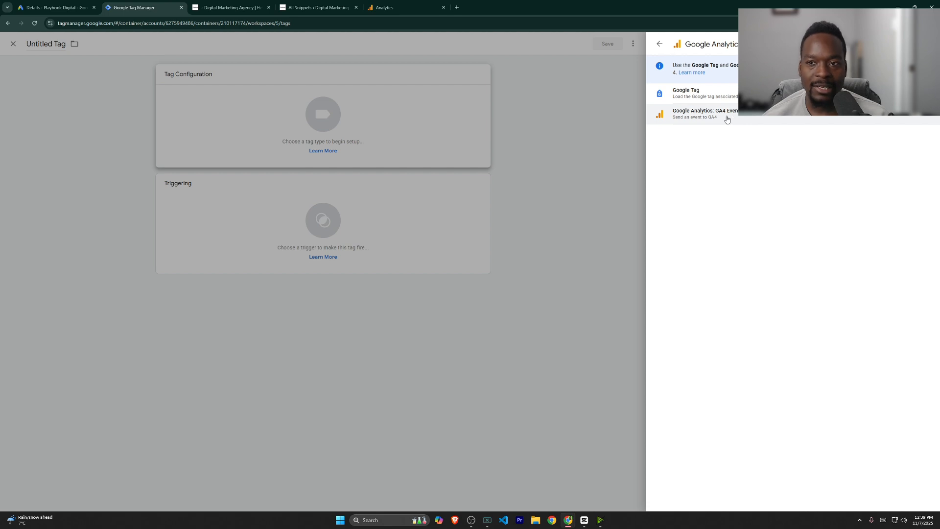
pyautogui.click(728, 120)
pyautogui.click(525, 151)
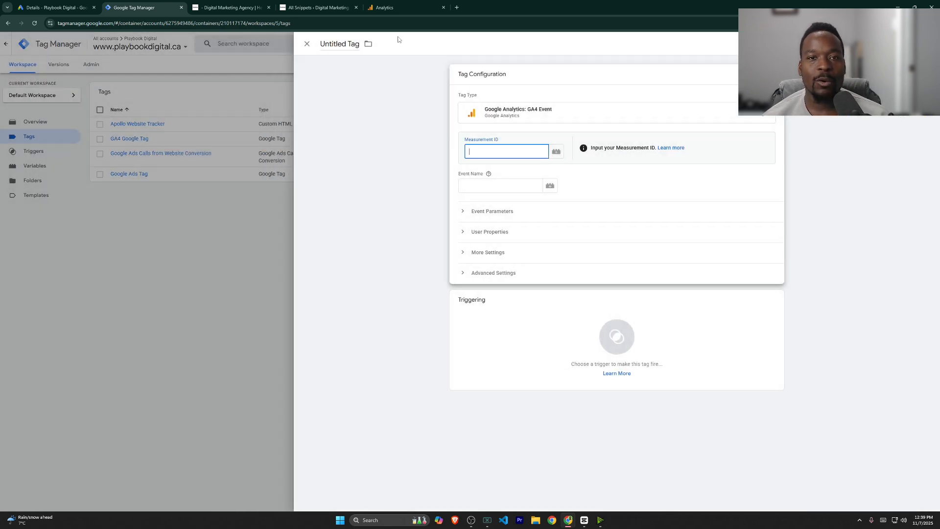
pyautogui.click(384, 7)
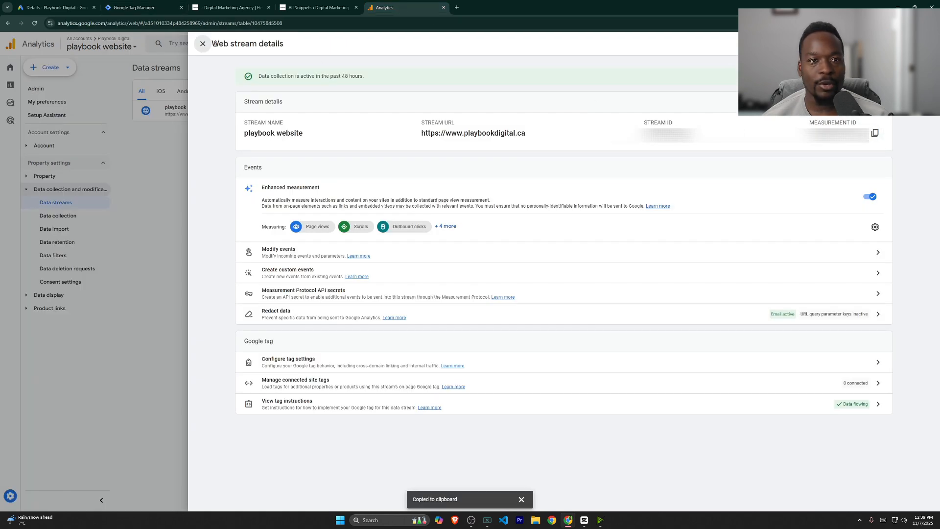
pyautogui.click(138, 7)
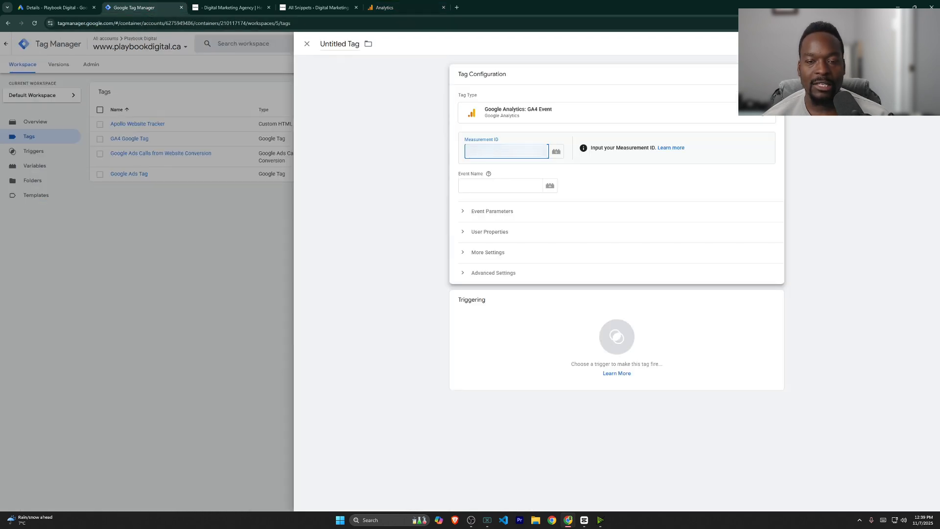
pyautogui.hotkey('ctrl', 'v')
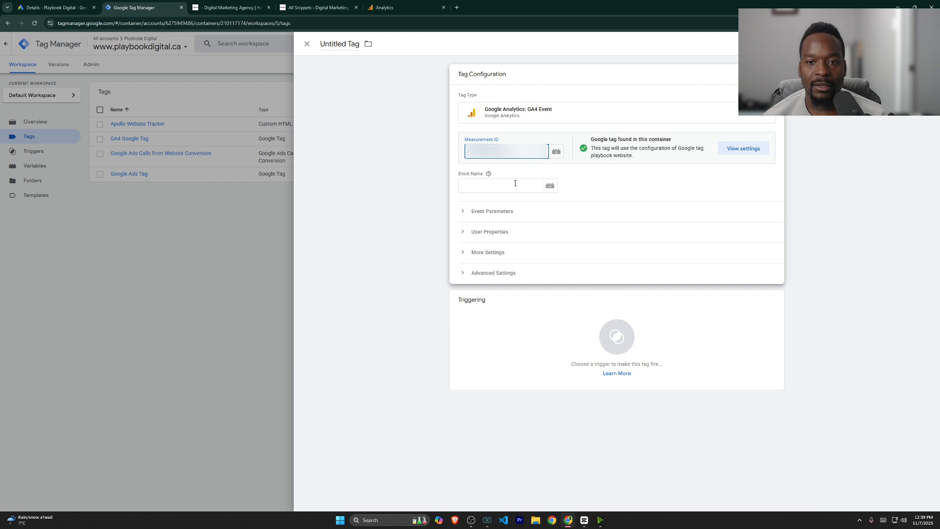
pyautogui.click(511, 185)
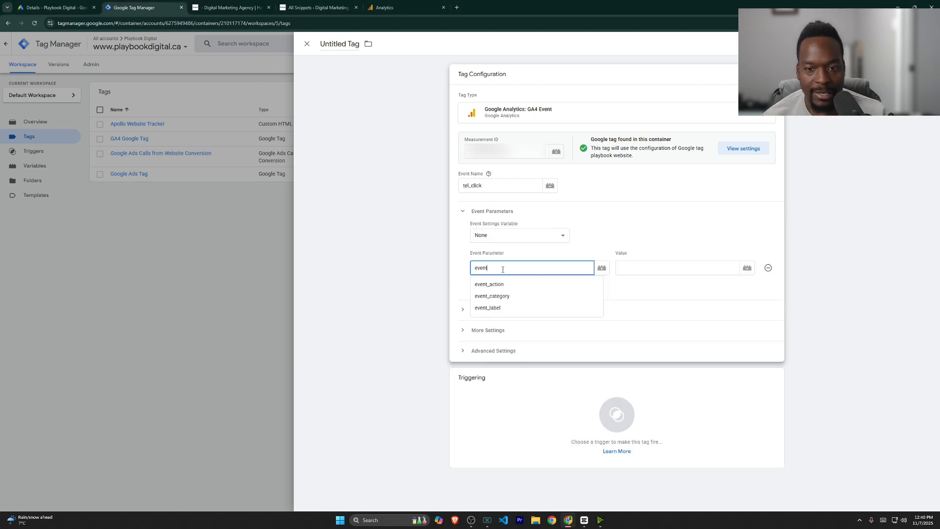
# Step: Add event parameters event_category = Call and event_label = {{Click URL}}
pyautogui.click(495, 295)
pyautogui.click(638, 288)
pyautogui.click(644, 269)
pyautogui.write('C')
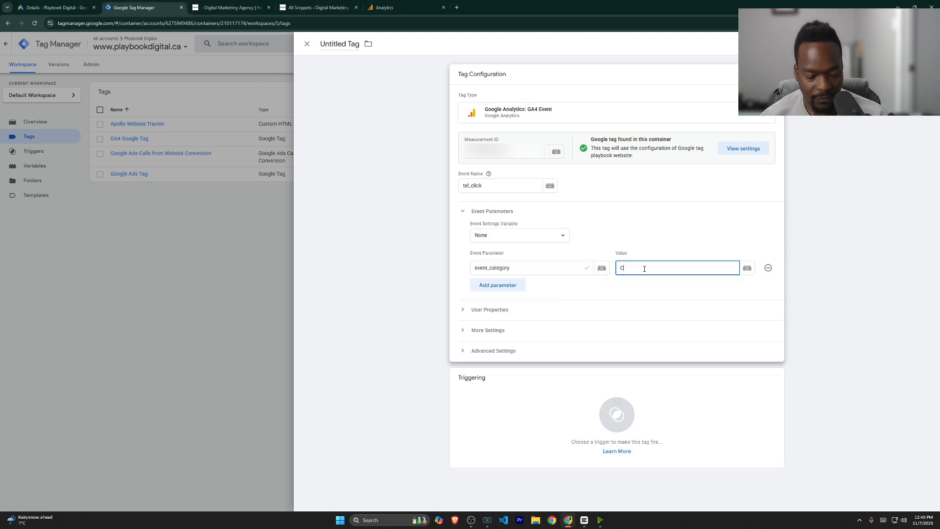
pyautogui.write('all')
pyautogui.click(498, 284)
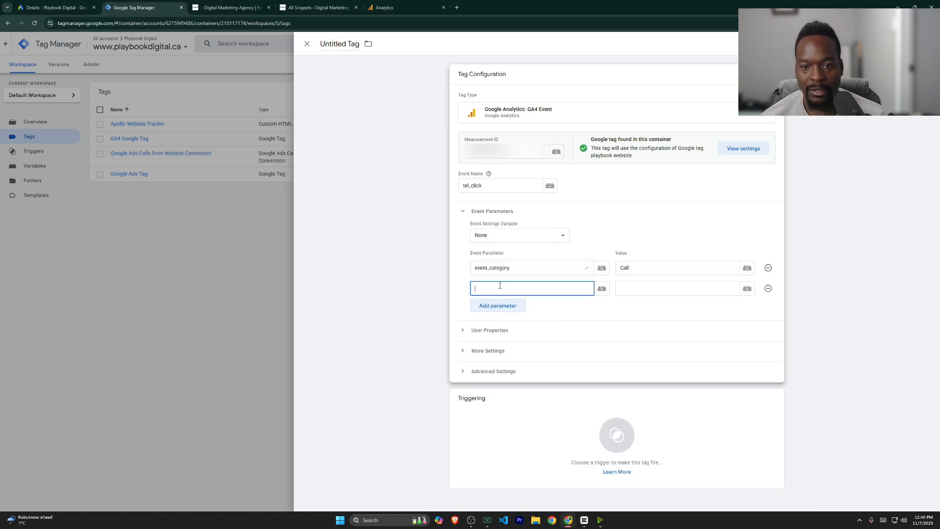
pyautogui.write('event')
pyautogui.click(502, 328)
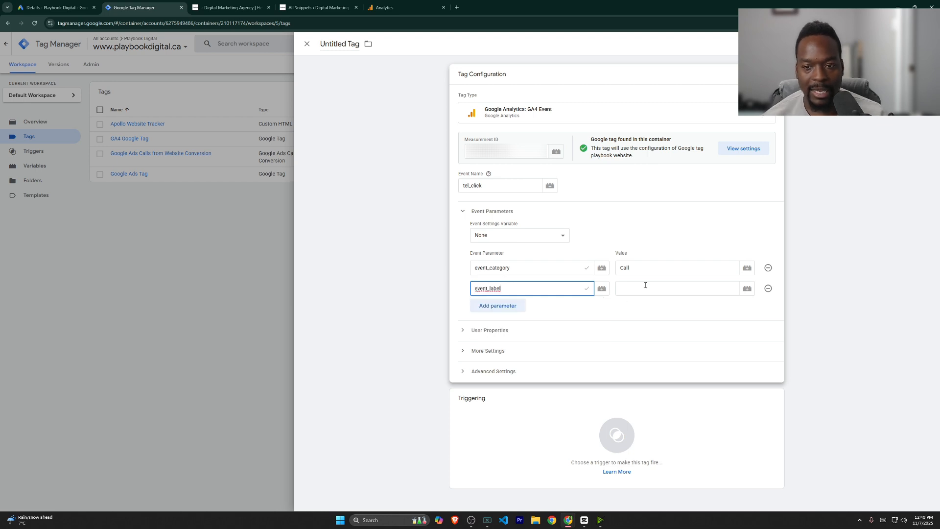
pyautogui.click(647, 289)
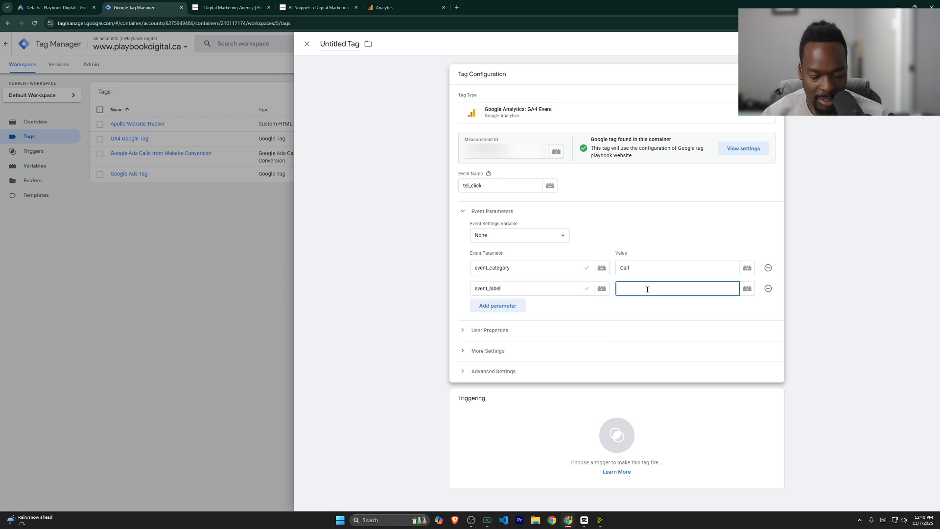
pyautogui.write('{{')
pyautogui.click(645, 304)
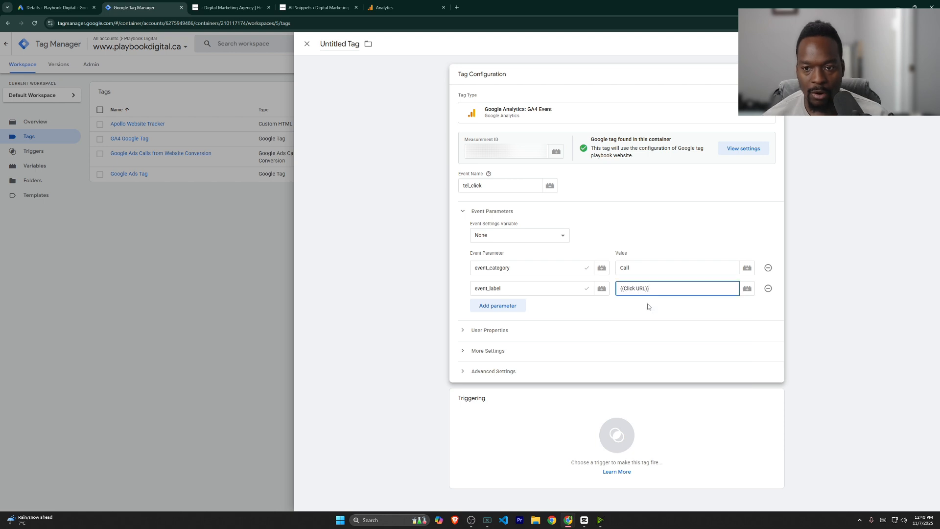
# Step: Fire the tag on tel_click and save it as 'GA4 – Tel Click Event'
pyautogui.click(639, 449)
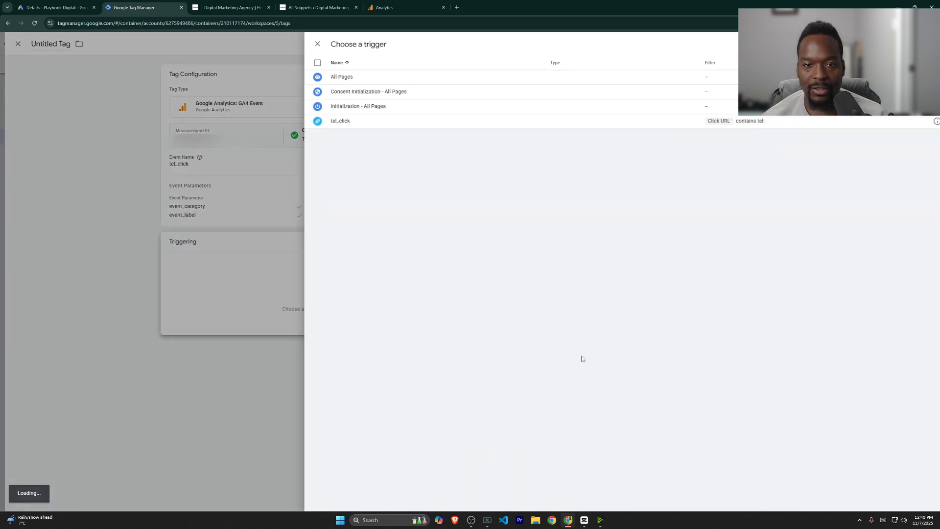
pyautogui.click(338, 127)
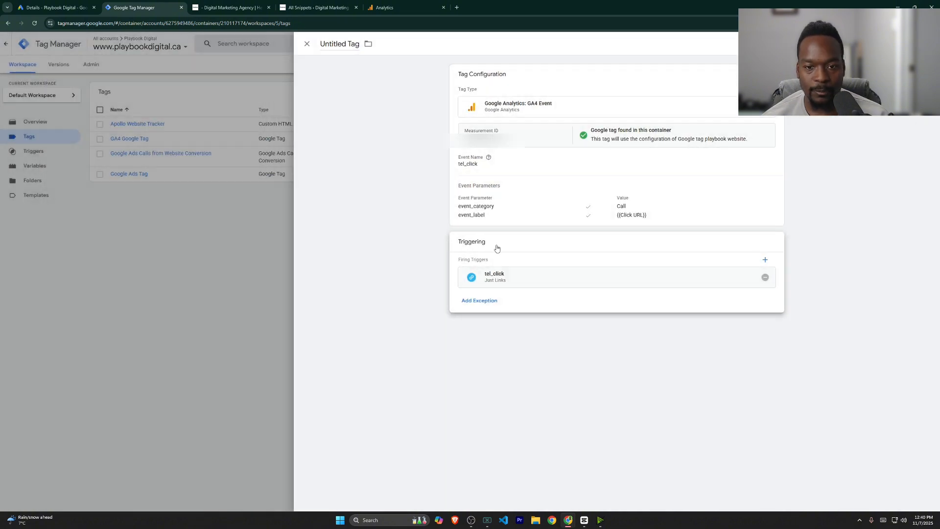
pyautogui.click(905, 43)
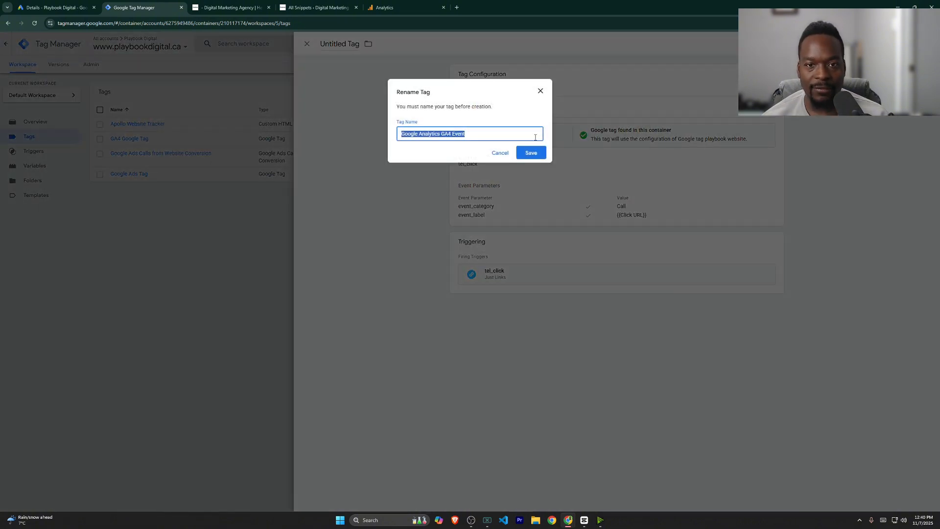
pyautogui.moveTo(466, 135); pyautogui.dragTo(400, 134)
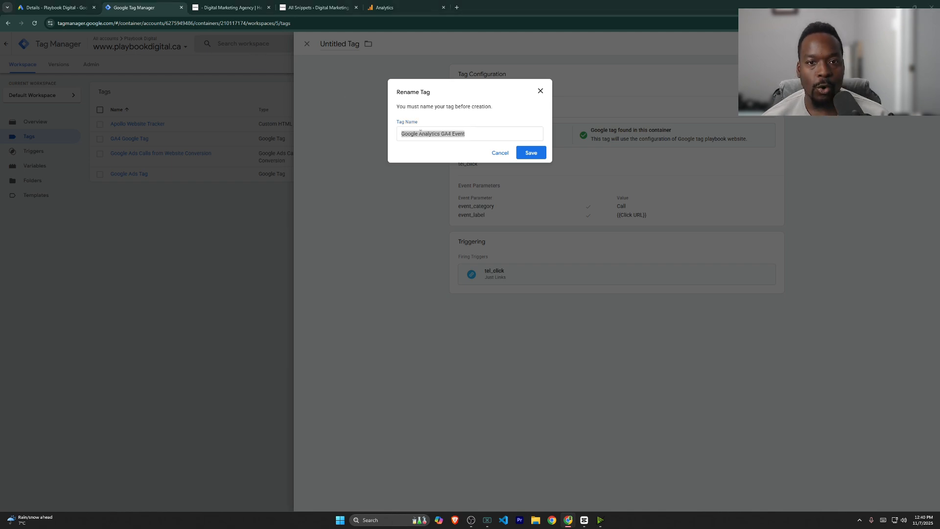
pyautogui.hotkey('ctrl', 'v')
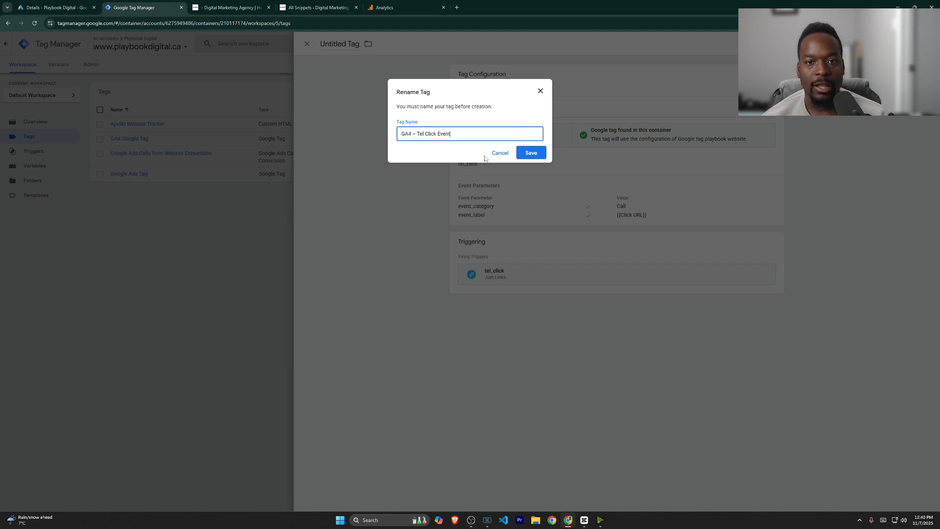
pyautogui.click(531, 155)
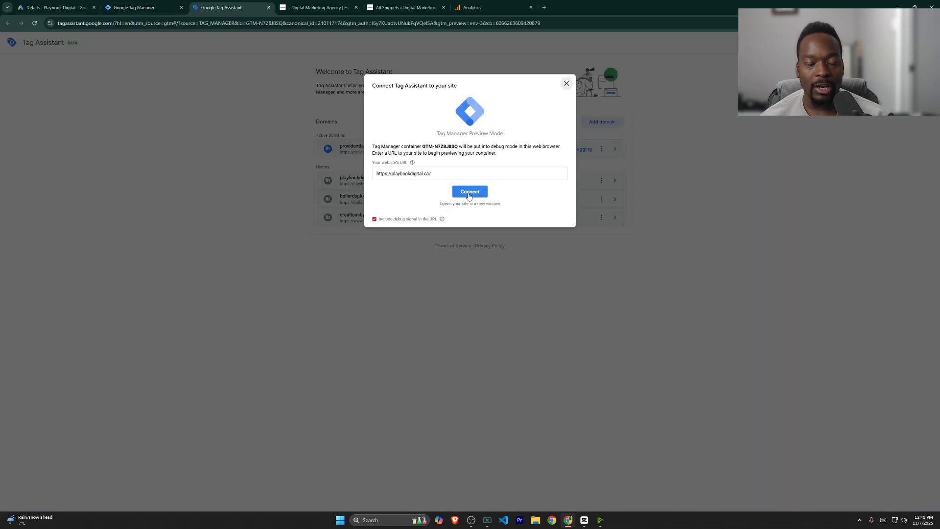
# Step: Connect Tag Assistant to playbookdigital.ca and dismiss the connection notice
pyautogui.click(468, 191)
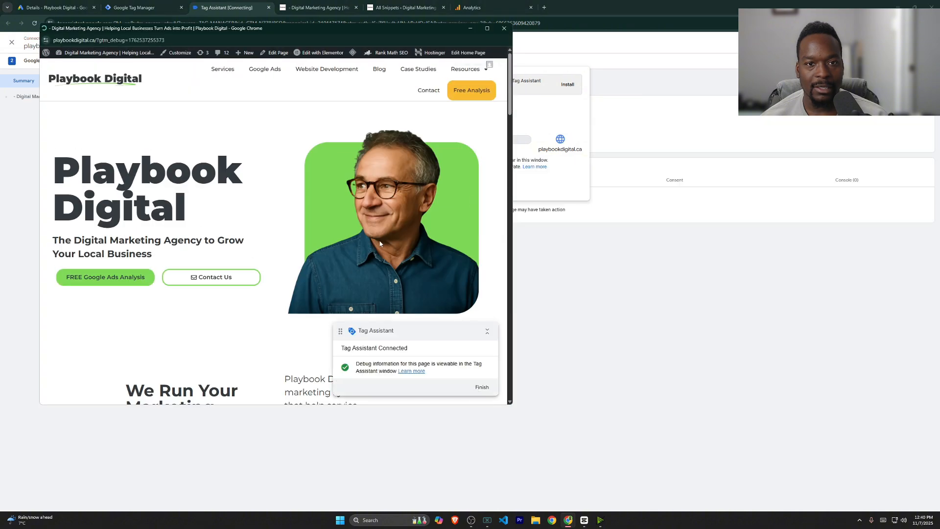
pyautogui.moveTo(318, 30); pyautogui.dragTo(726, 38)
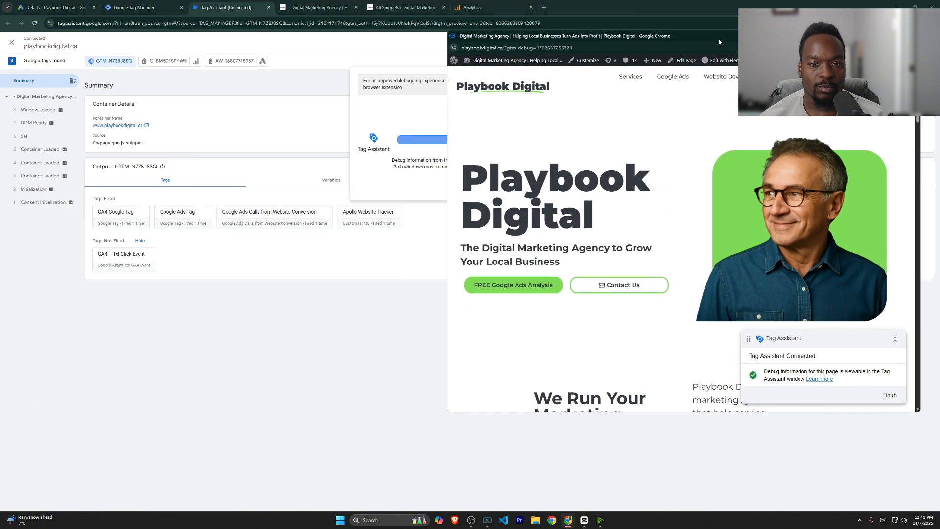
pyautogui.moveTo(419, 77); pyautogui.dragTo(465, 172)
pyautogui.click(470, 182)
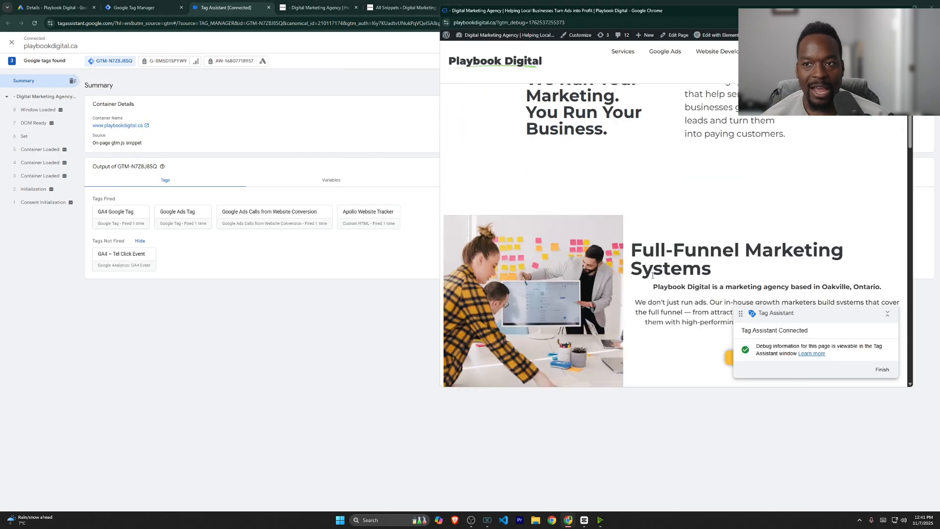
# Step: Click the footer phone number so GA4 – Tel Click Event fires, then close the debug window
pyautogui.scroll(-10, 641, 272)
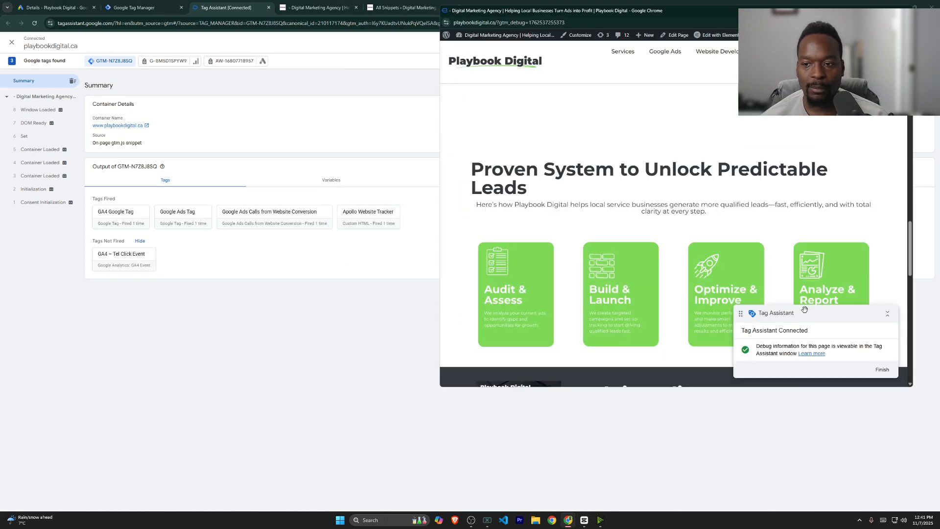
pyautogui.moveTo(740, 314); pyautogui.dragTo(692, 158)
pyautogui.scroll(-10, 755, 196)
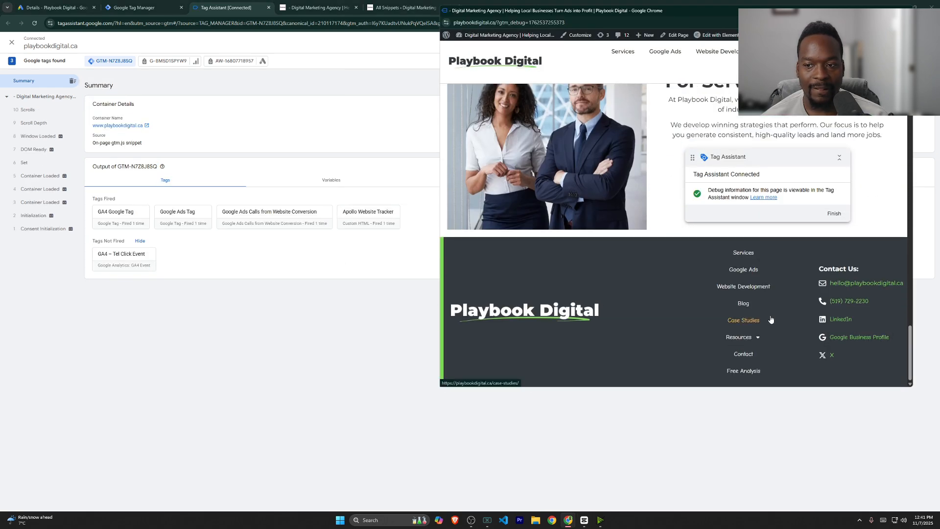
pyautogui.click(846, 306)
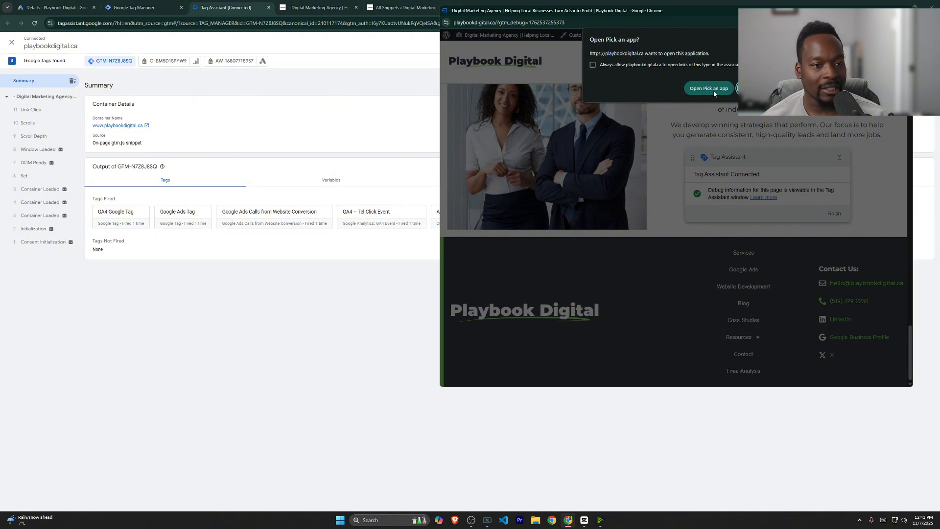
pyautogui.click(905, 7)
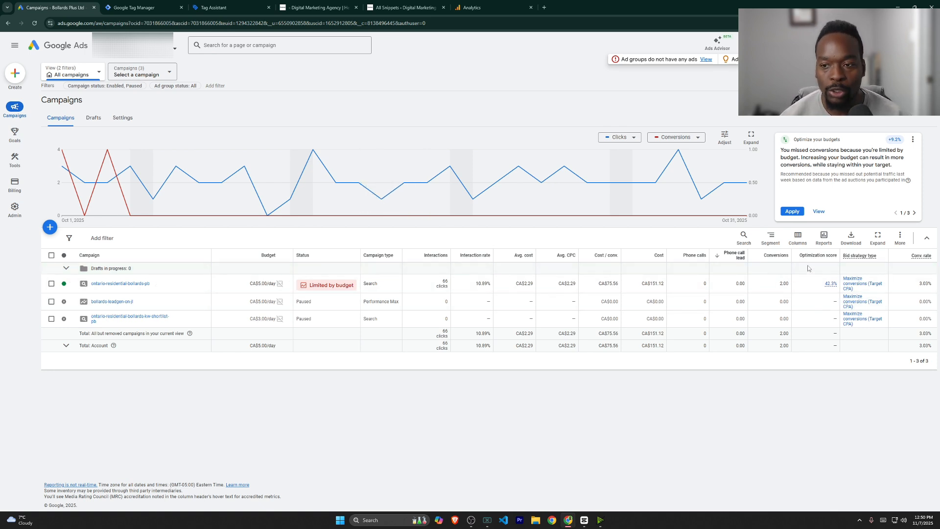
# Step: Add the Phone calls and Phone call lead columns to the campaigns table
pyautogui.click(800, 239)
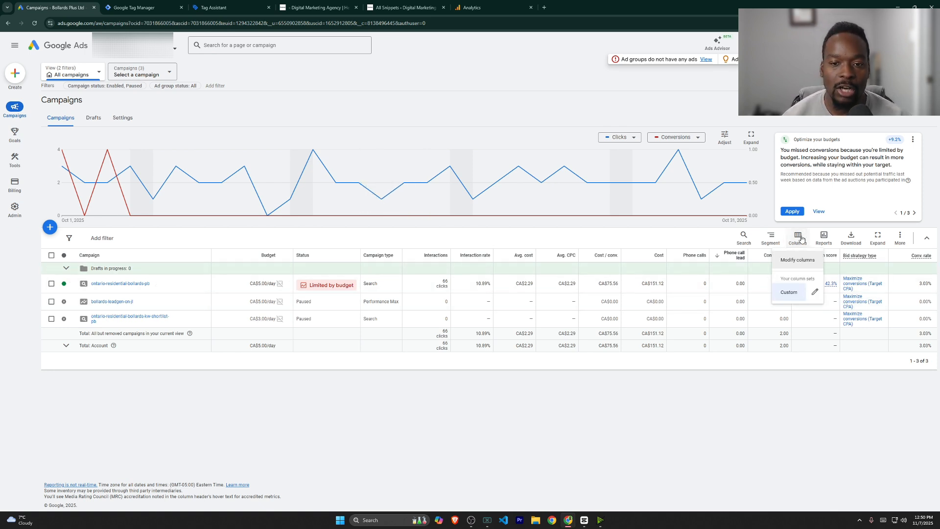
pyautogui.click(816, 292)
pyautogui.click(540, 139)
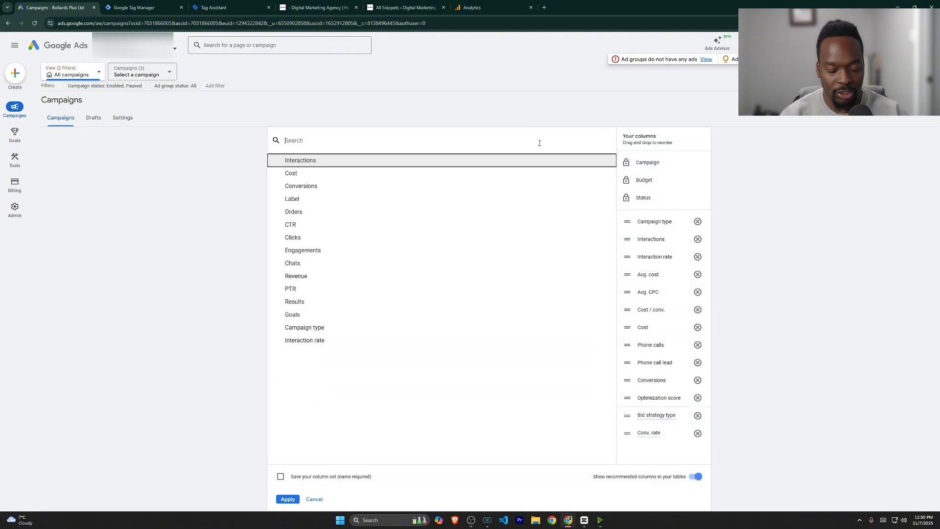
pyautogui.write('phone')
pyautogui.click(463, 161)
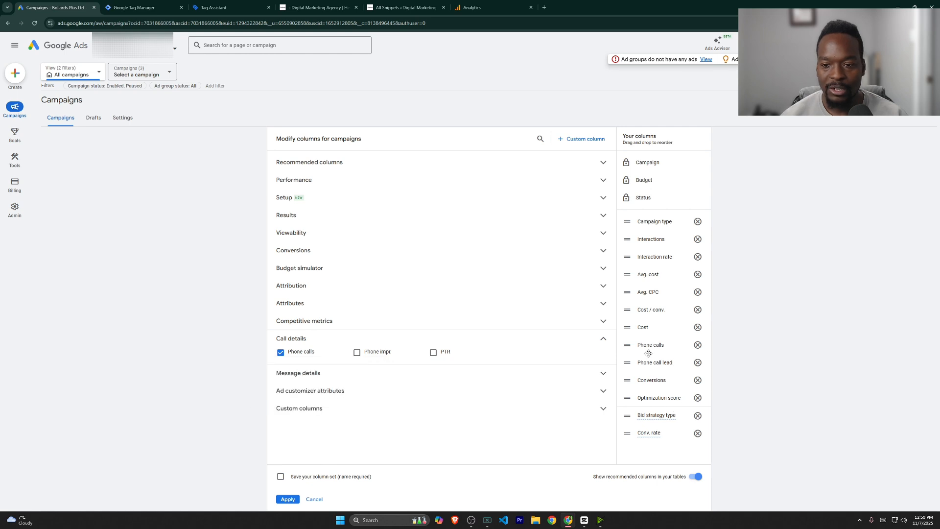
pyautogui.click(539, 140)
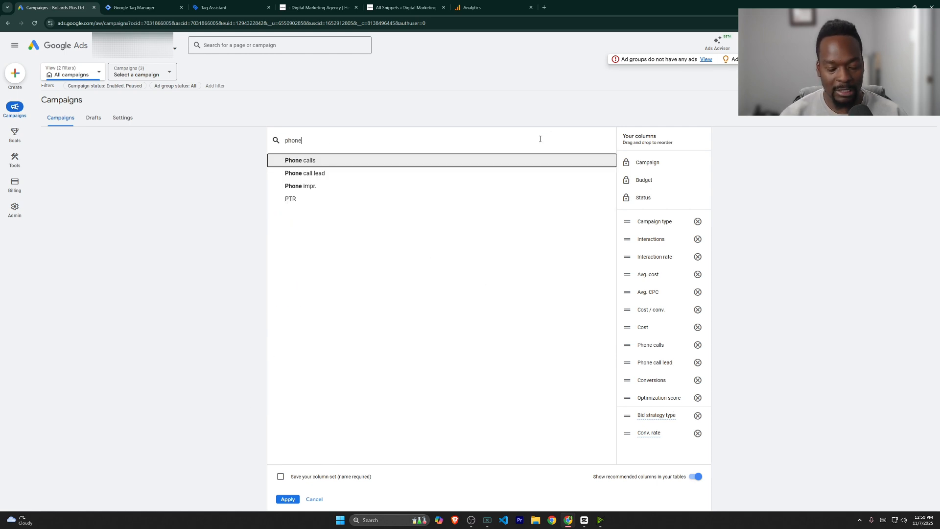
pyautogui.write('lead')
pyautogui.press('BackSpace')
pyautogui.press('BackSpace')
pyautogui.press('BackSpace')
pyautogui.press('BackSpace')
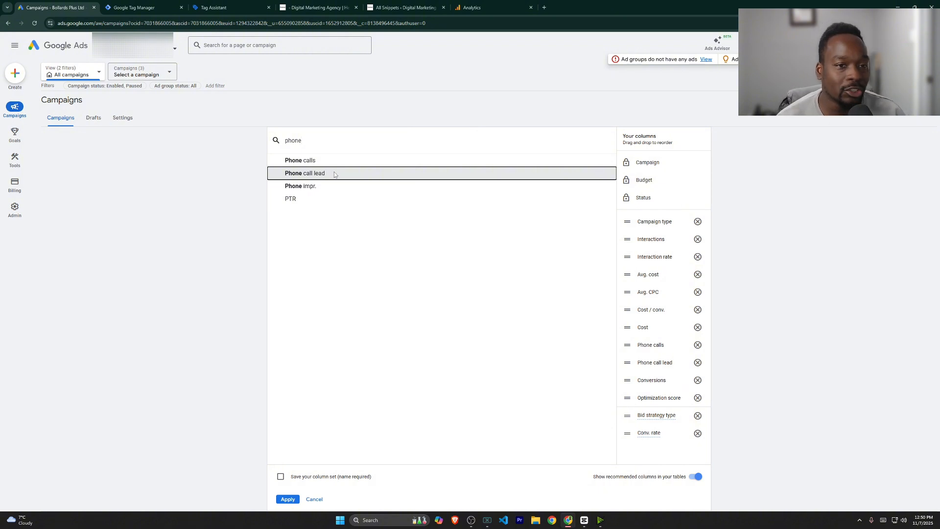
pyautogui.click(335, 173)
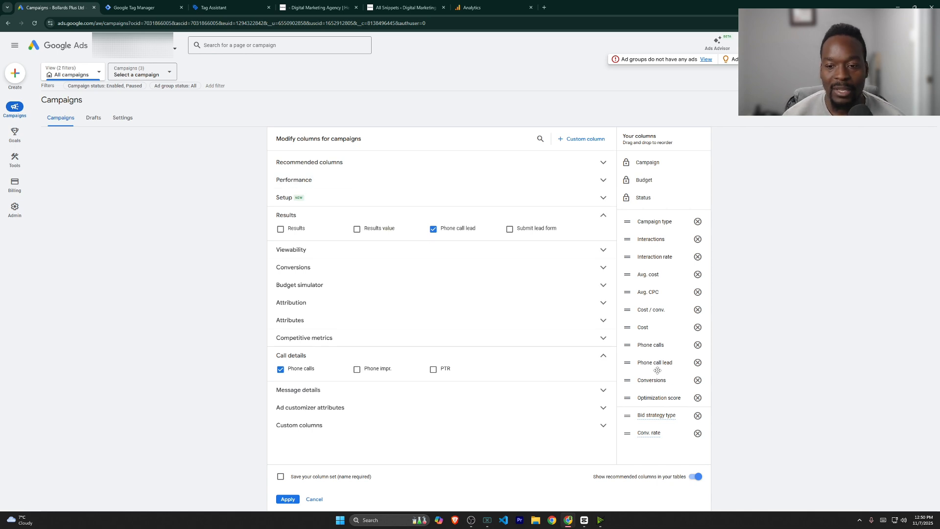
pyautogui.click(289, 498)
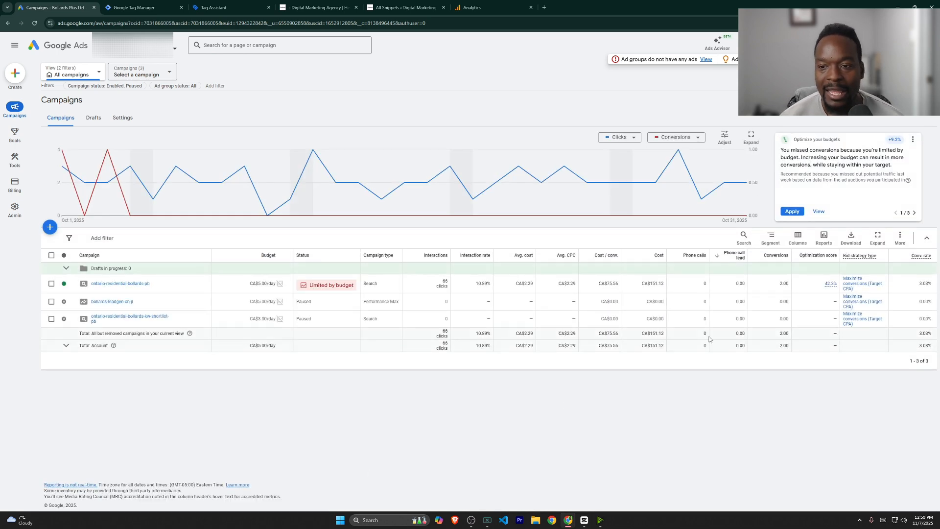
# Step: Switch the date range to All time and highlight the 2.00 phone call lead value
pyautogui.click(832, 100)
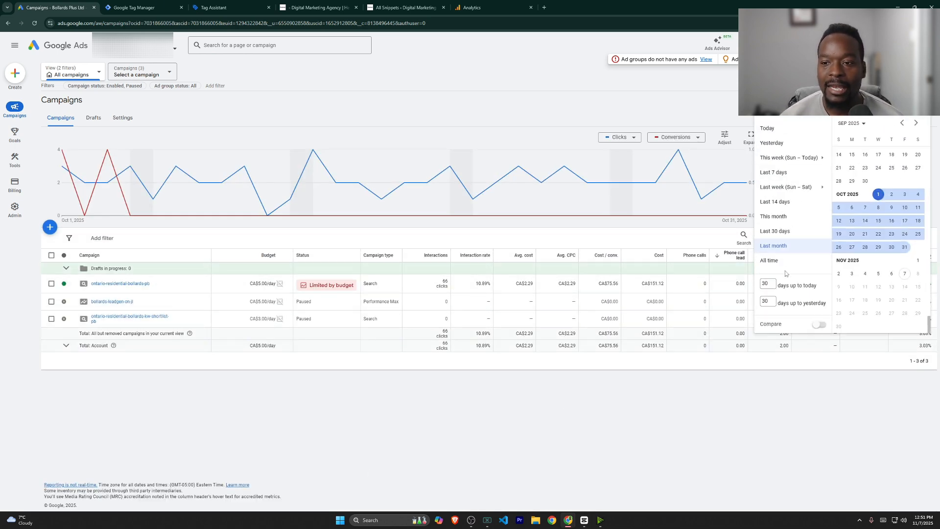
pyautogui.click(784, 261)
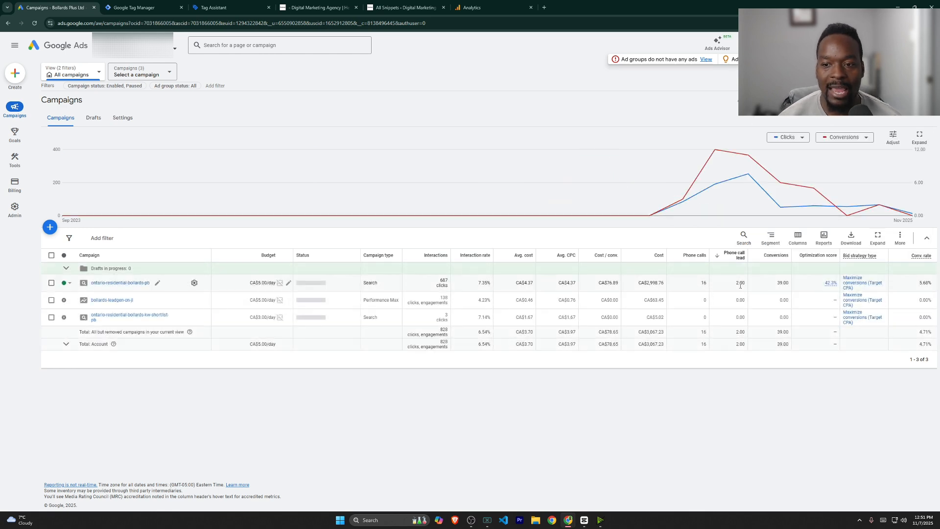
pyautogui.doubleClick(739, 283)
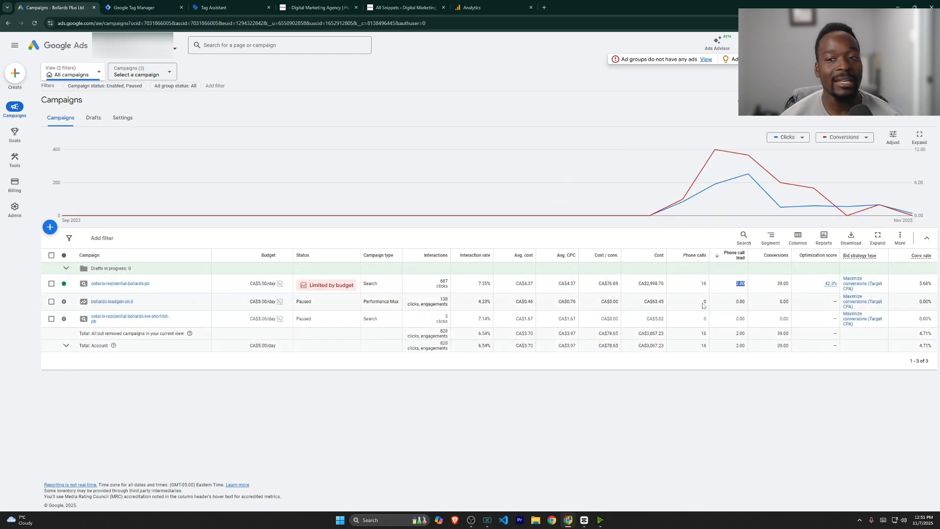